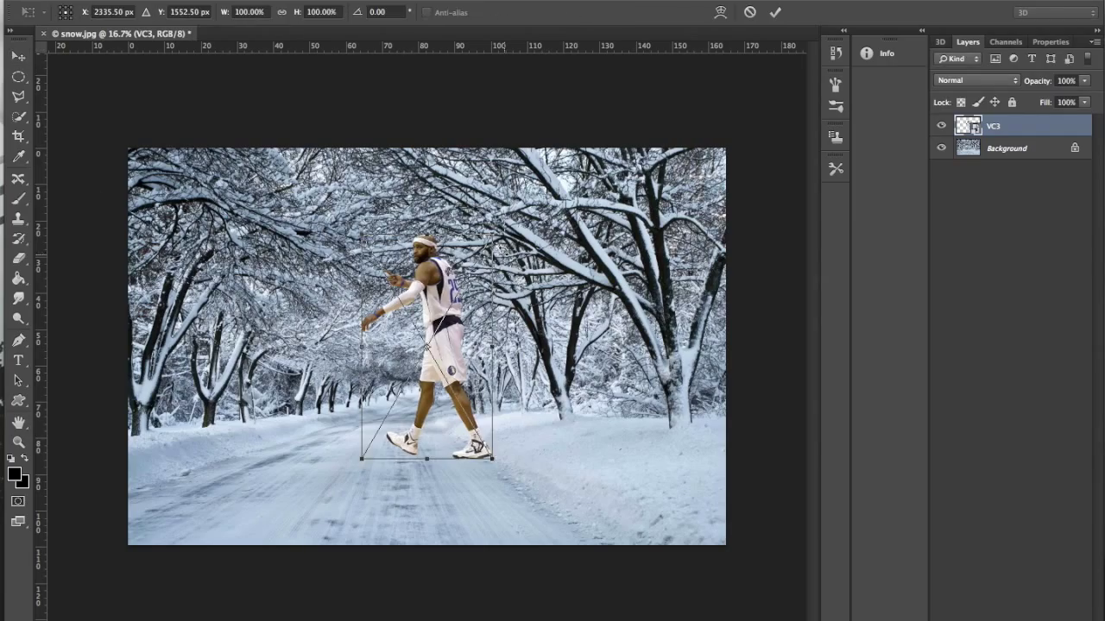
- Shrink the player to fit the road and crop the image to a square around him
left_click_drag(493, 458, 437, 518)
key("Return")
key("c")
left_click_drag(535, 456, 504, 327)
key("Return")
- Fit the cropped image to the window and rasterize the VC3 player layer
key("z")
right_click(365, 354)
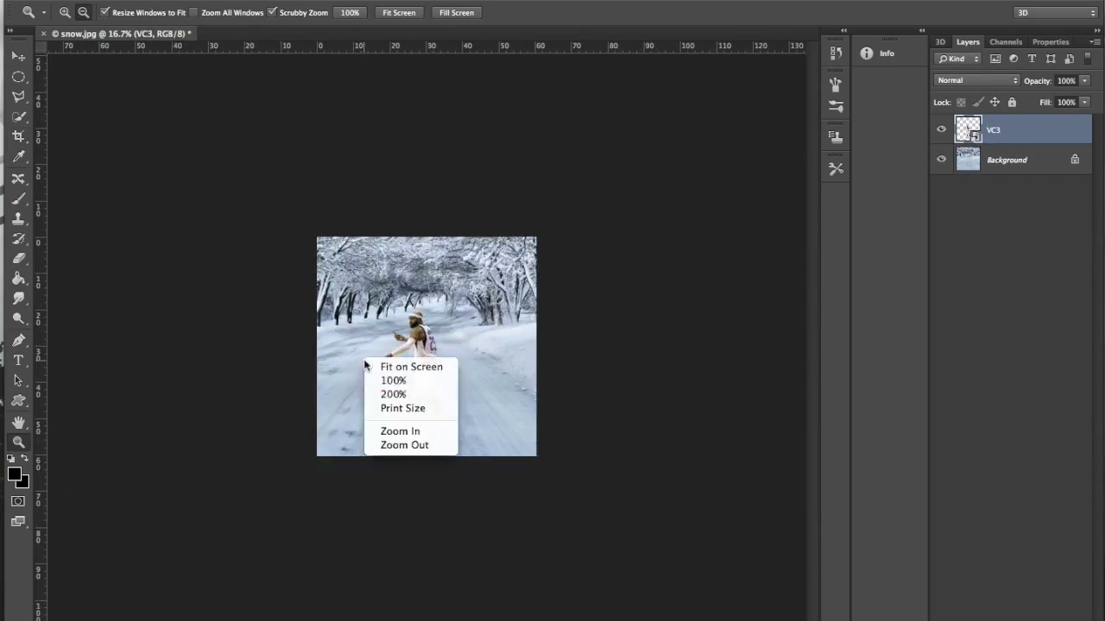
left_click(405, 363)
left_click(173, 0)
mouse_move(291, 210)
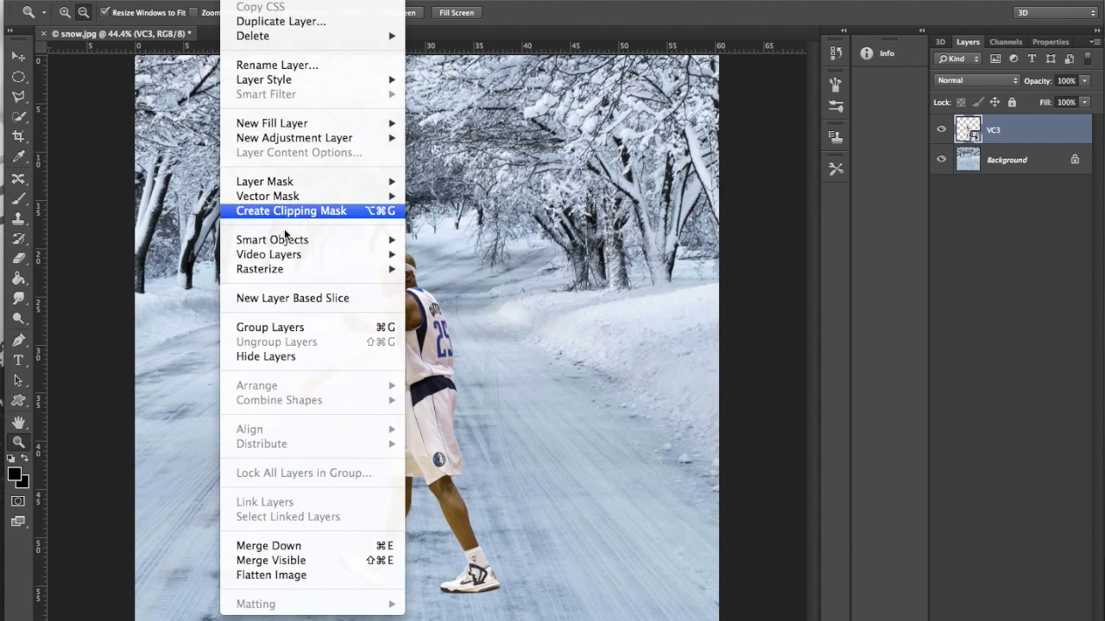
left_click(444, 414)
left_click(203, 0)
- Brighten the player with Exposure +0.33 and gamma 1.23
mouse_move(222, 21)
left_click(369, 74)
left_click_drag(881, 116, 885, 116)
left_click_drag(881, 199, 874, 199)
left_click(1028, 63)
- Desaturate the player to Saturation -57 with Hue/Saturation, then select the VC3 layer
left_click(207, 0)
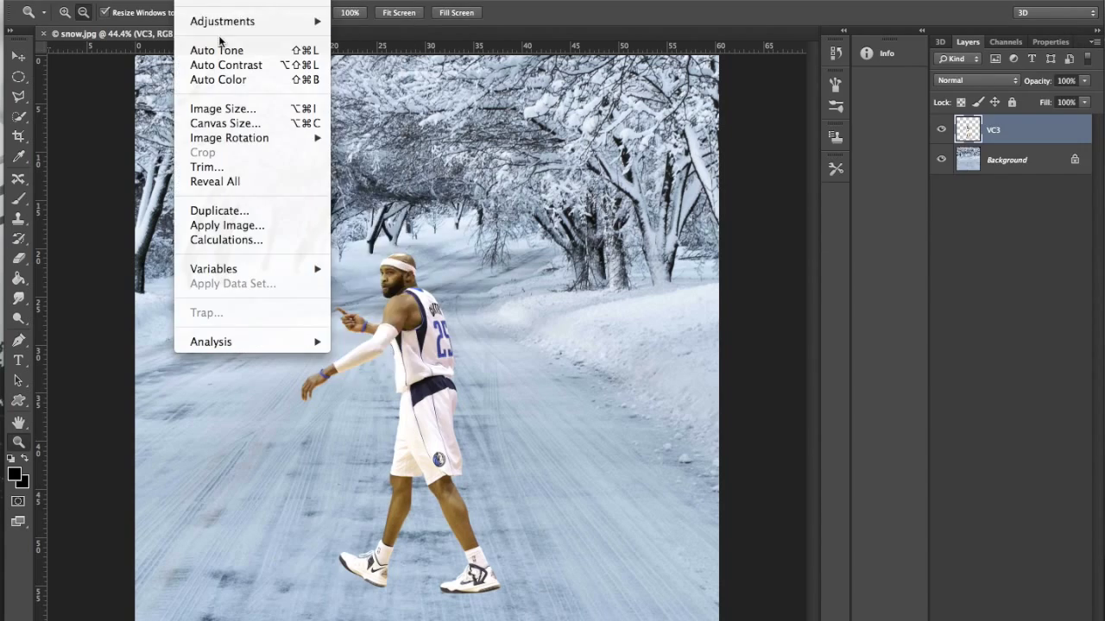
left_click(363, 86)
left_click_drag(865, 271, 821, 275)
left_click(1040, 151)
left_click(207, 0)
key("z")
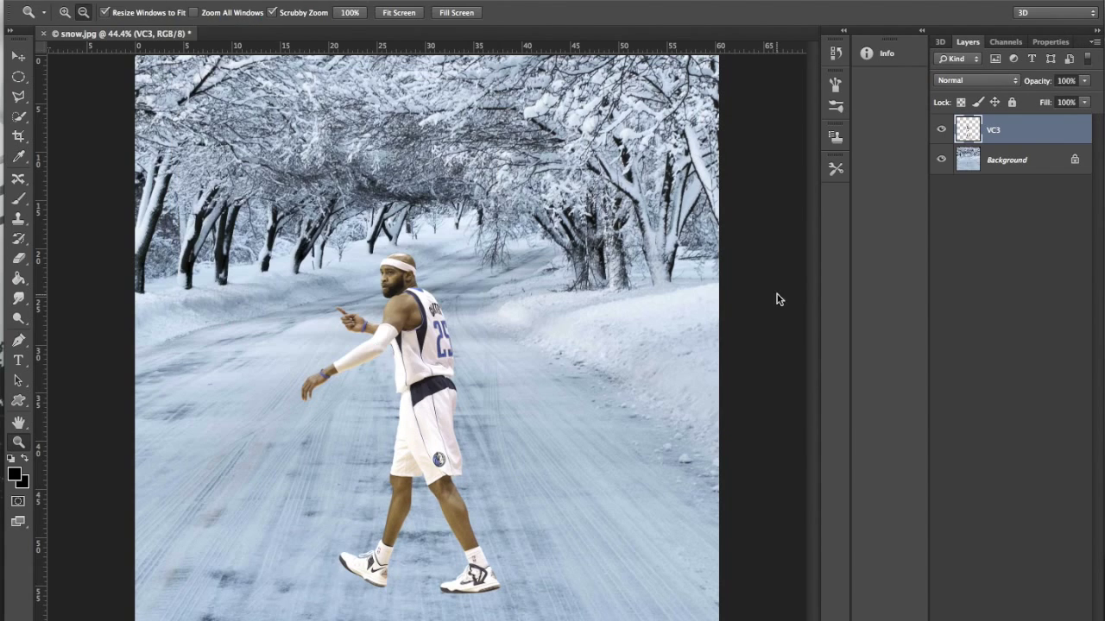
left_click(993, 159)
- Give VC3 a black Color Overlay and distort it into a flat shadow slanting right
left_click(993, 580)
left_click(1056, 54)
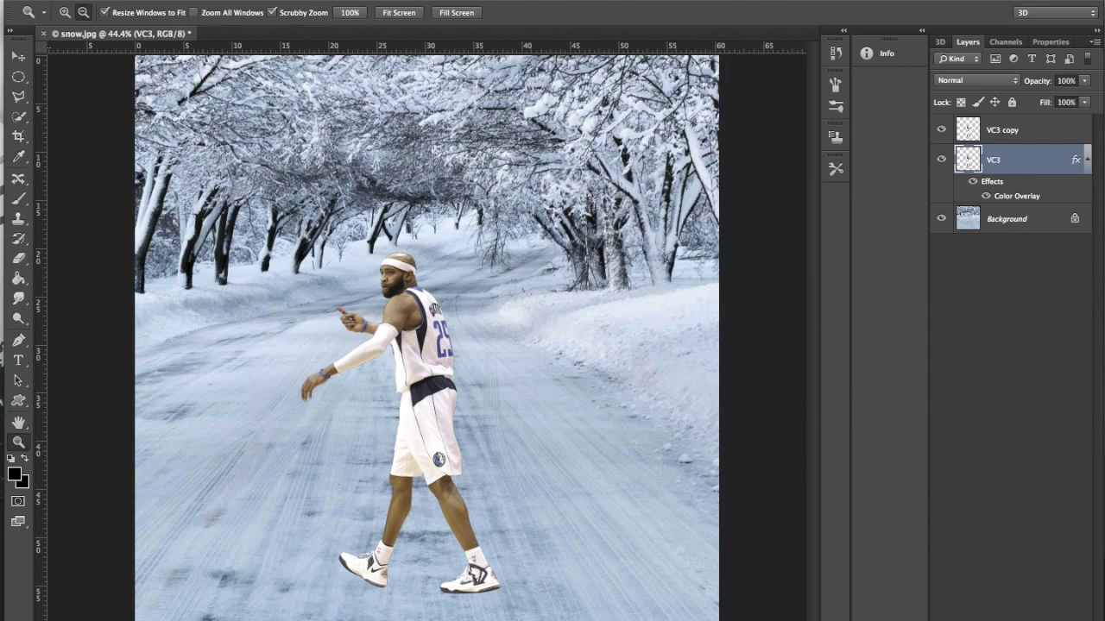
key("ctrl+t")
left_click_drag(501, 257, 506, 456)
right_click(402, 422)
left_click(434, 495)
left_click_drag(434, 455, 640, 529)
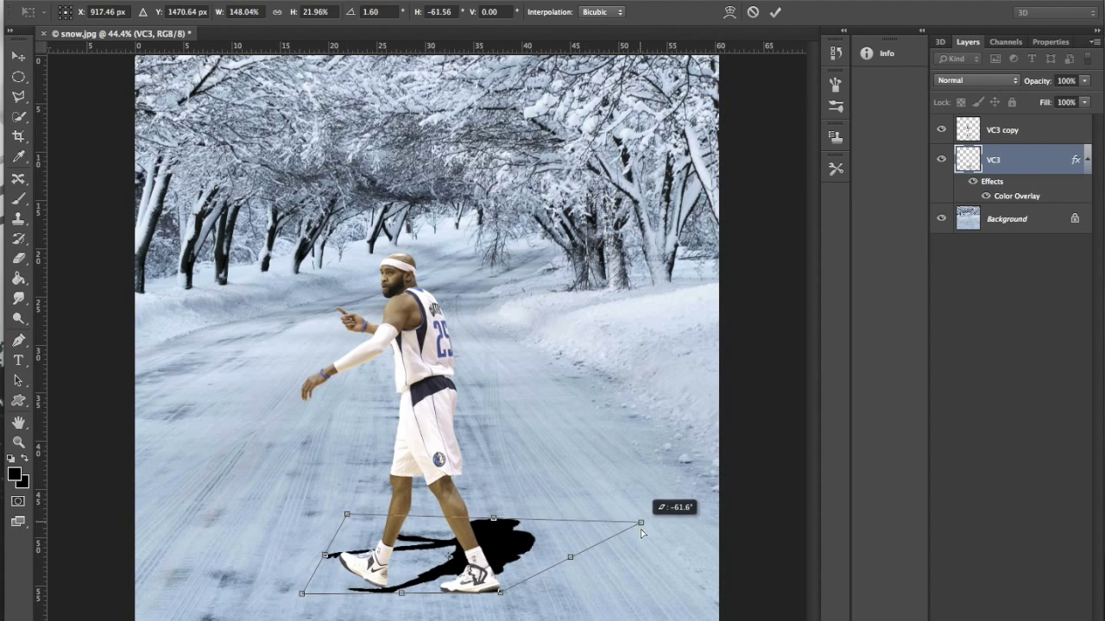
key("Return")
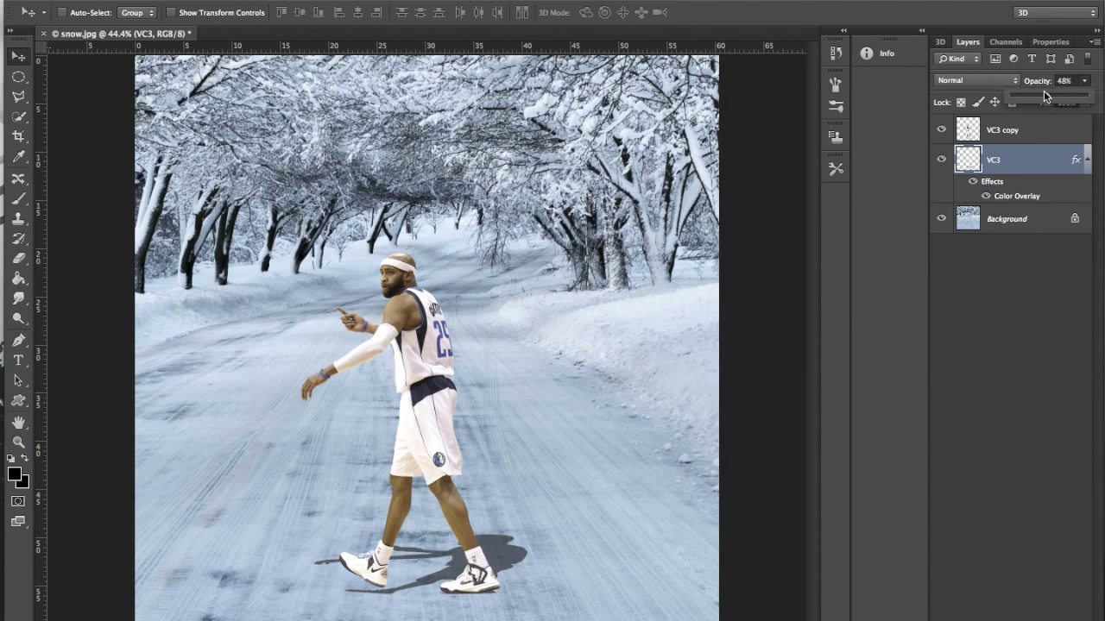
- Try a flipped shadow copy stretched to the left, then delete it
key("ctrl+j")
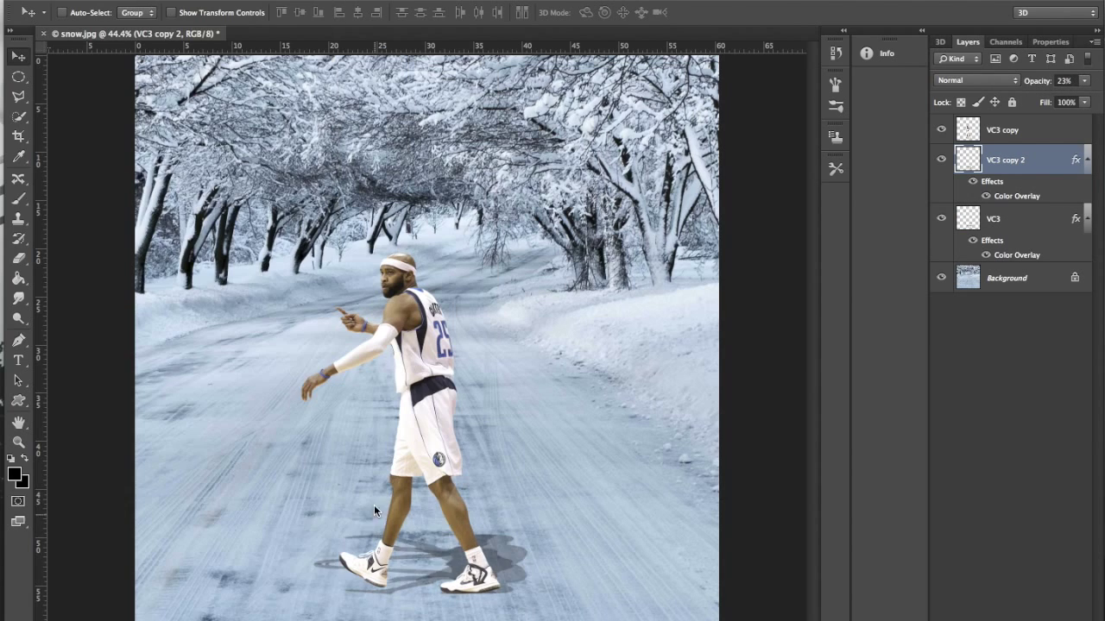
left_click(483, 552)
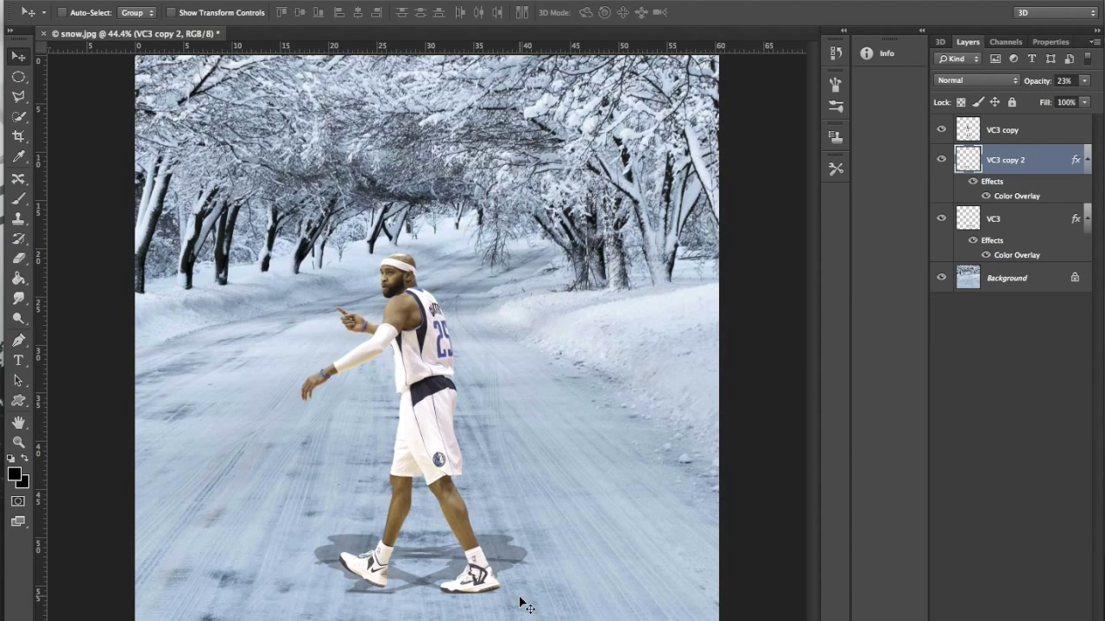
key("ctrl+t")
right_click(457, 552)
left_click(501, 493)
left_click_drag(313, 535, 189, 565)
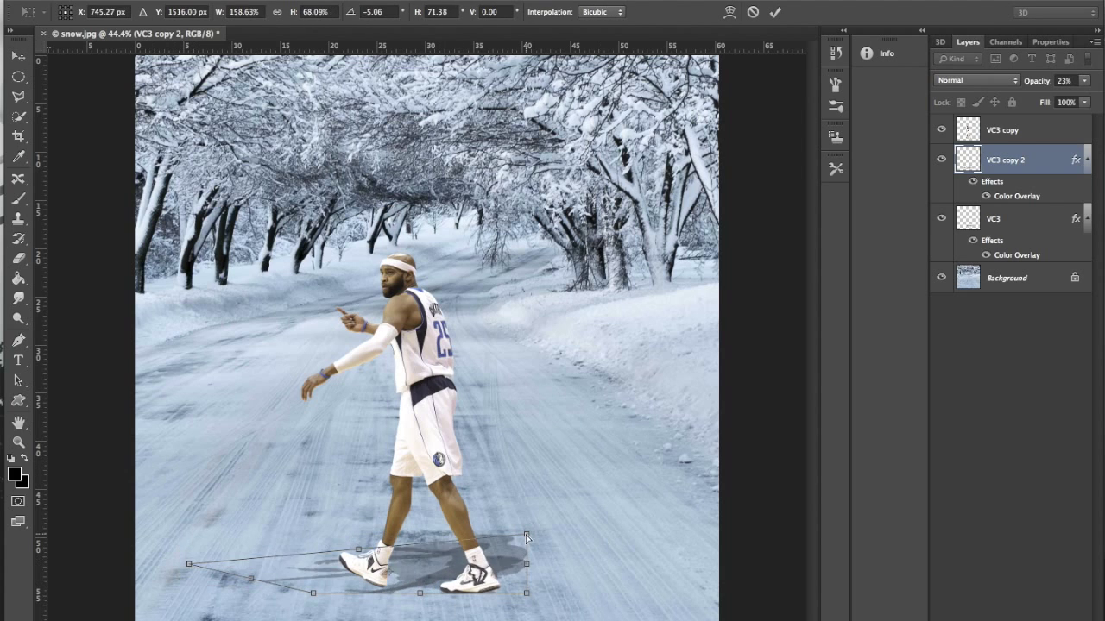
key("Return")
key("Delete")
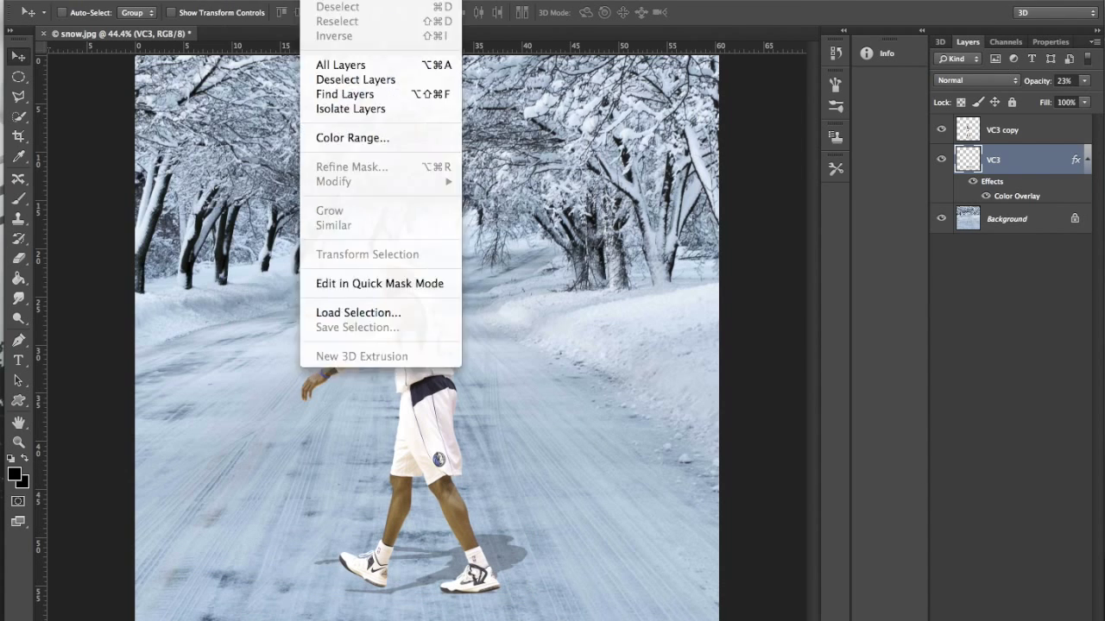
- Motion-blur the shadow with distance 28 and drag the dirt splash image onto the canvas
left_click(604, 288)
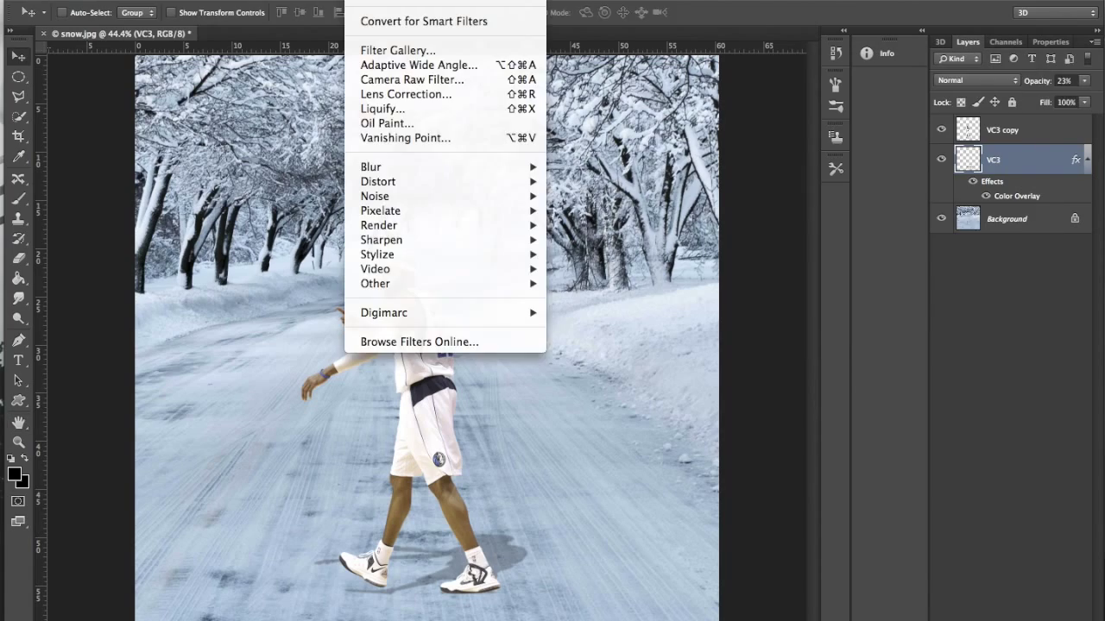
left_click(983, 115)
left_click_drag(760, 585, 781, 584)
left_click(948, 267)
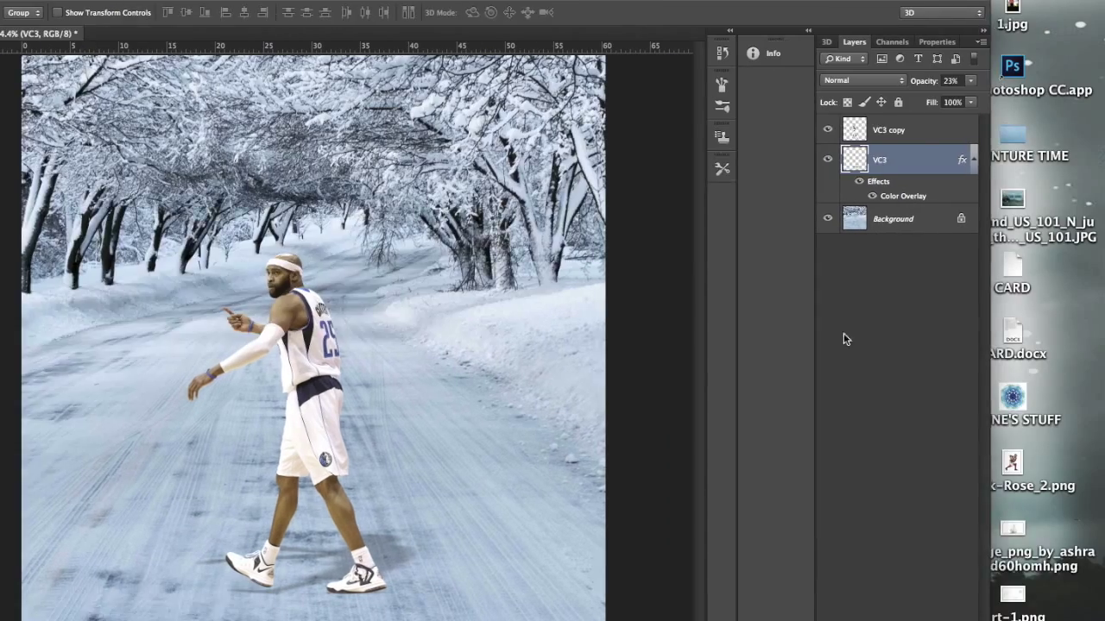
left_click_drag(1092, 259, 430, 372)
- Shrink the dirt splash and place it on the player's right foot
left_click_drag(438, 298, 478, 404)
left_click_drag(673, 369, 414, 515)
left_click_drag(350, 554, 493, 547)
key("Return")
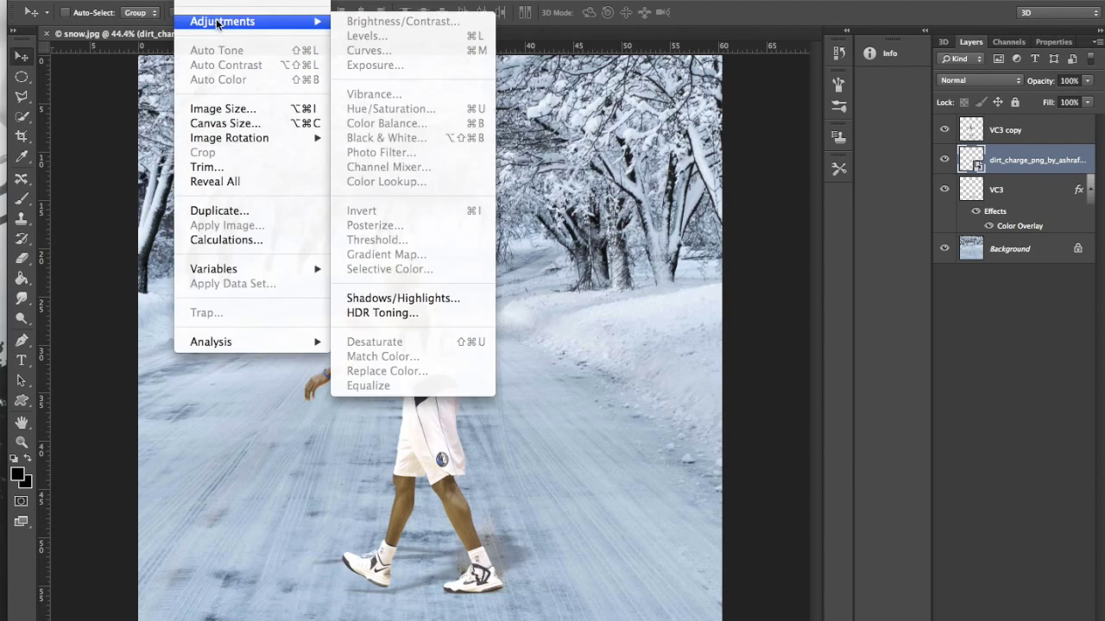
- Whiten the splash with Hue/Saturation Lightness +100
key("e")
key("ctrl+u")
left_click_drag(869, 313, 949, 313)
key("Return")
- Duplicate the splash above VC3 copy and move a copy onto the left foot
key("ctrl+j")
key("ctrl+j")
key("ctrl+j")
key("ctrl+bracketright")
key("v")
left_click_drag(229, 152, 240, 163)
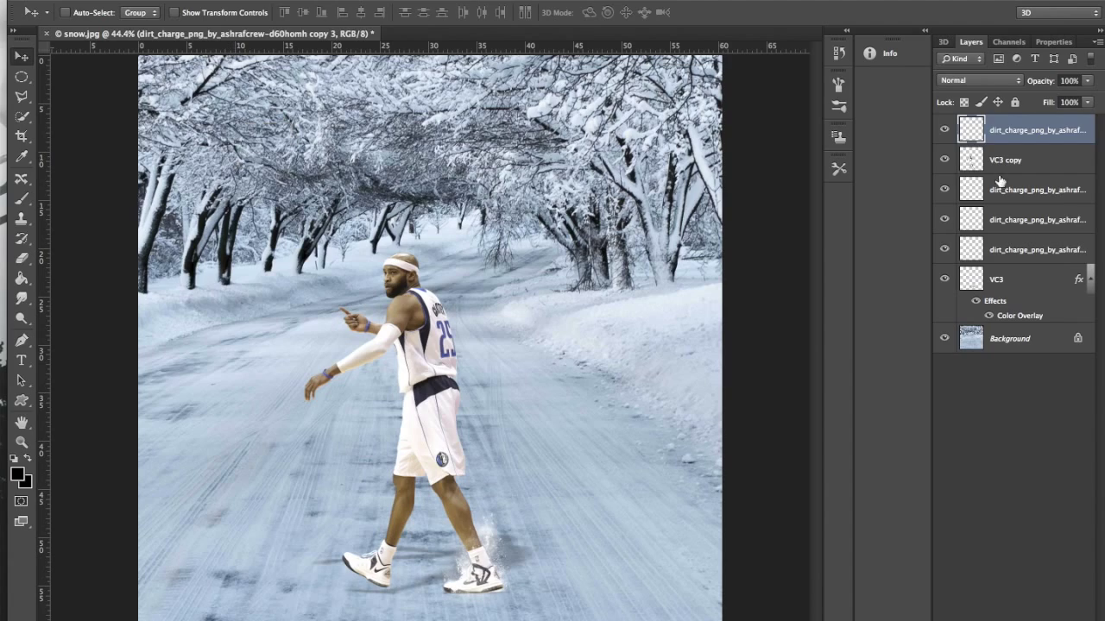
left_click(999, 183)
mouse_move(567, 618)
key("ctrl+bracketright")
left_click_drag(501, 390, 389, 408)
key("e")
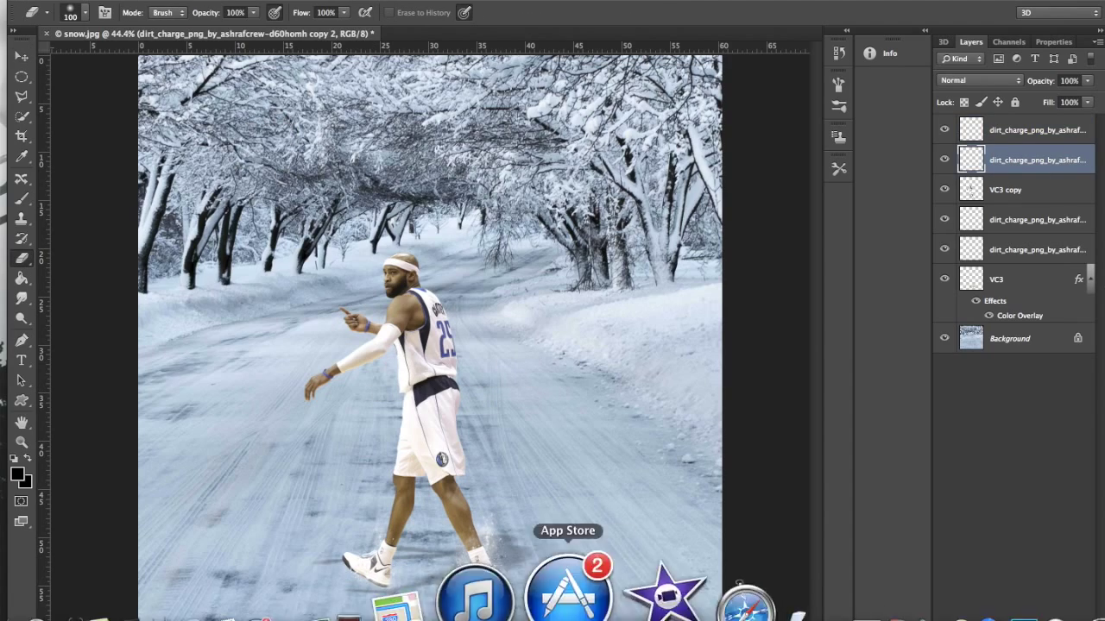
- Place a snowfall photo with a deer from a browser image search, stretched across the canvas
left_click(616, 587)
left_click(239, 118)
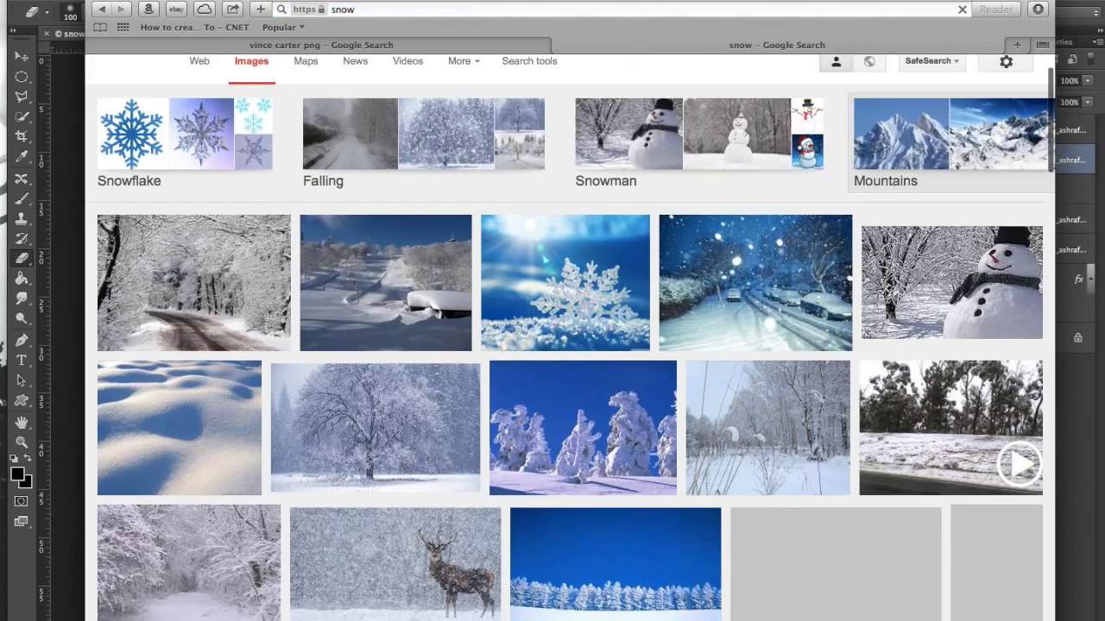
scroll(553, 346, "down", 5)
left_click(394, 127)
left_click_drag(268, 387, 430, 347)
key("Return")
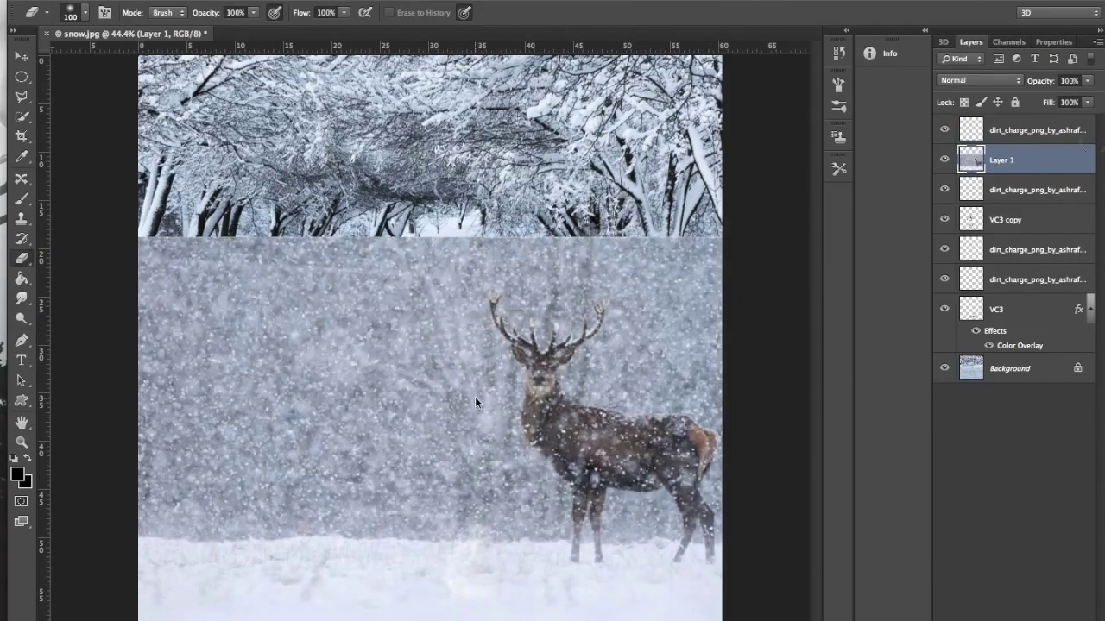
- Clone-paint the deer out of the snowfall layer after undoing a Soft Light trial
left_click(979, 80)
left_click(968, 101)
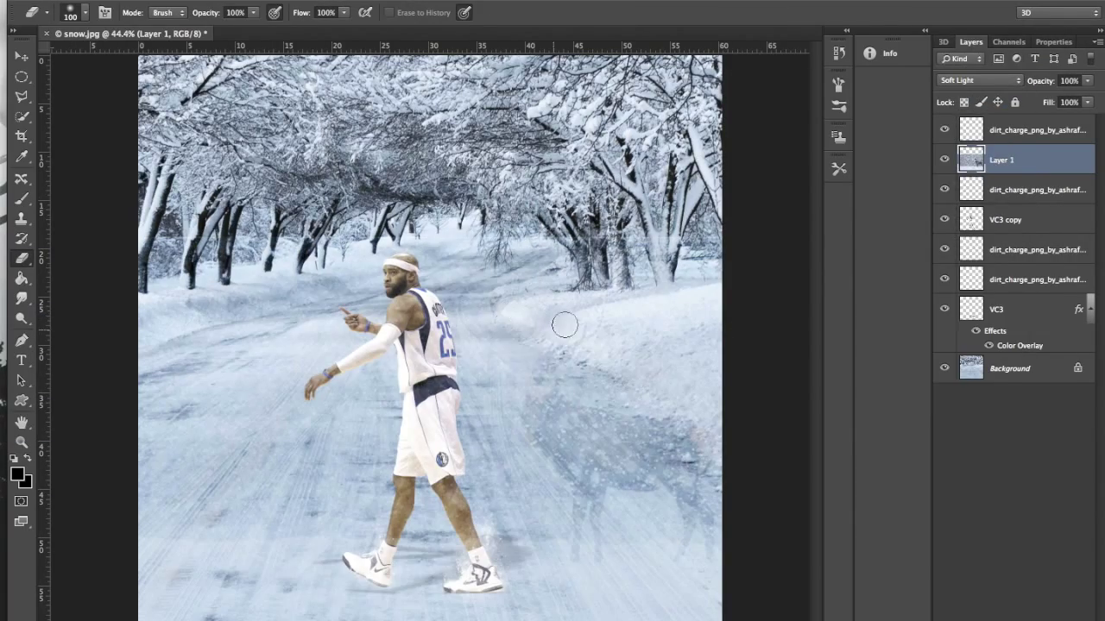
key("ctrl+z")
key("s")
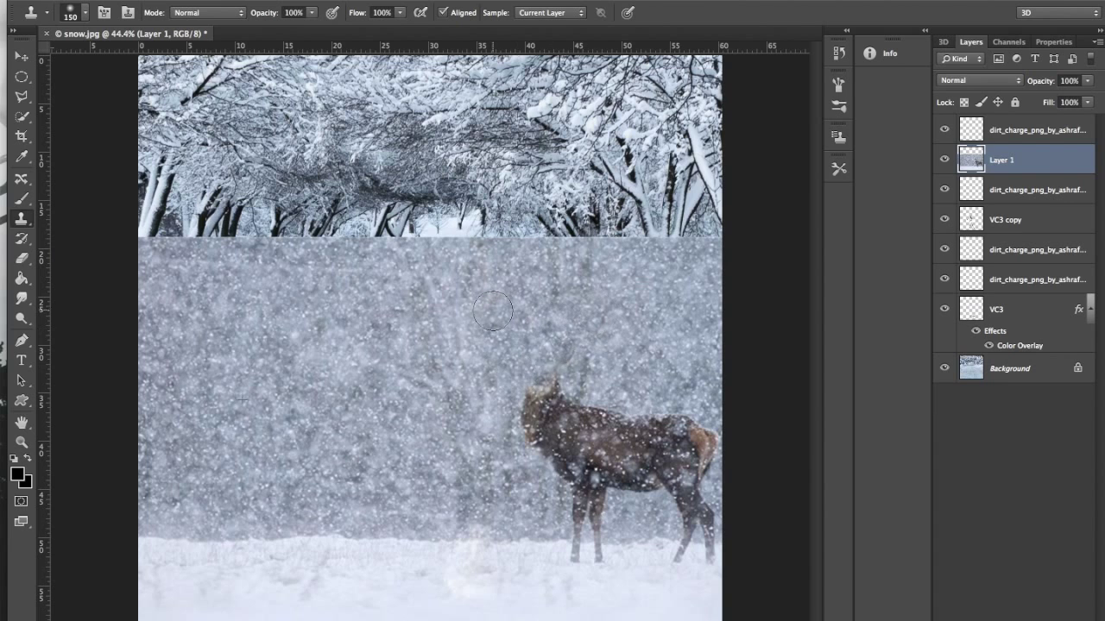
left_click_drag(492, 310, 451, 499)
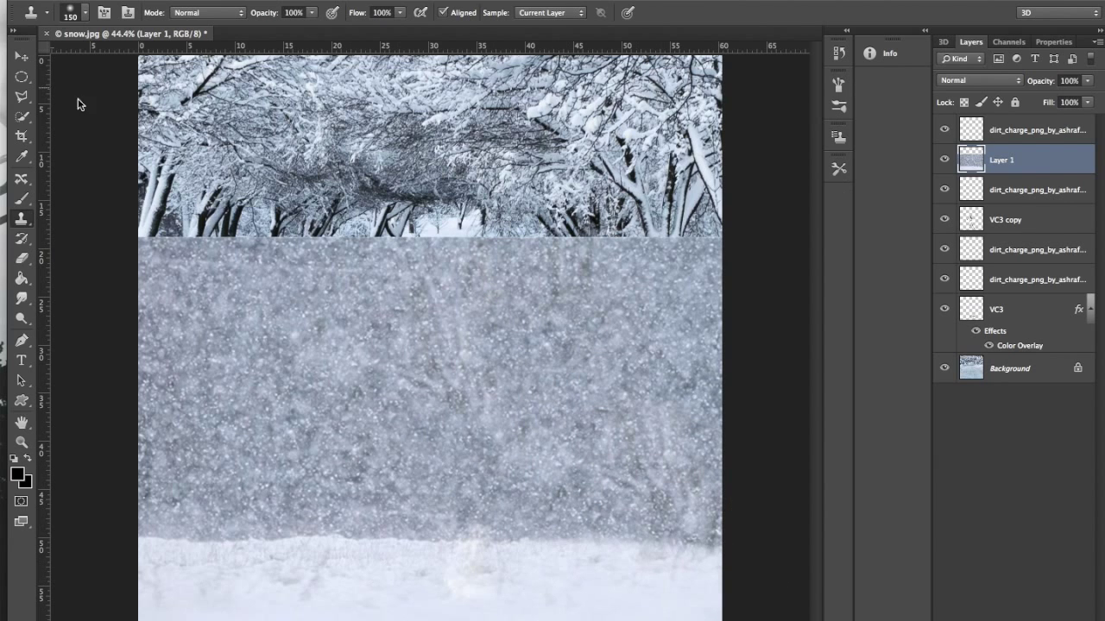
- Blend the snowfall layer in Soft Light and duplicate it for heavier snow
left_click(975, 81)
left_click(969, 104)
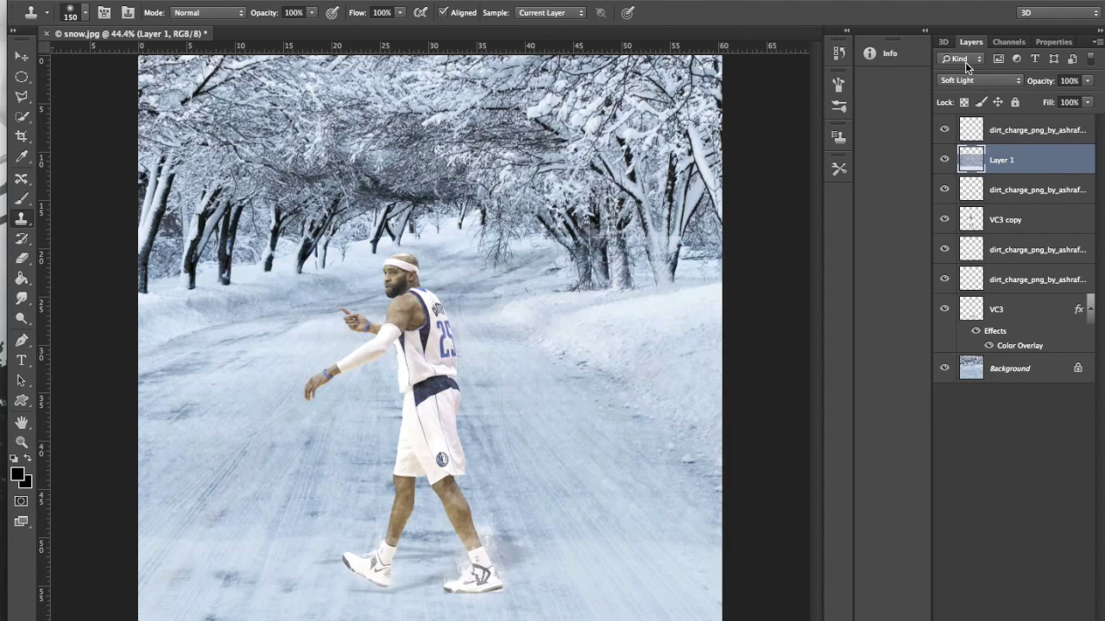
left_click(958, 80)
left_click(958, 55)
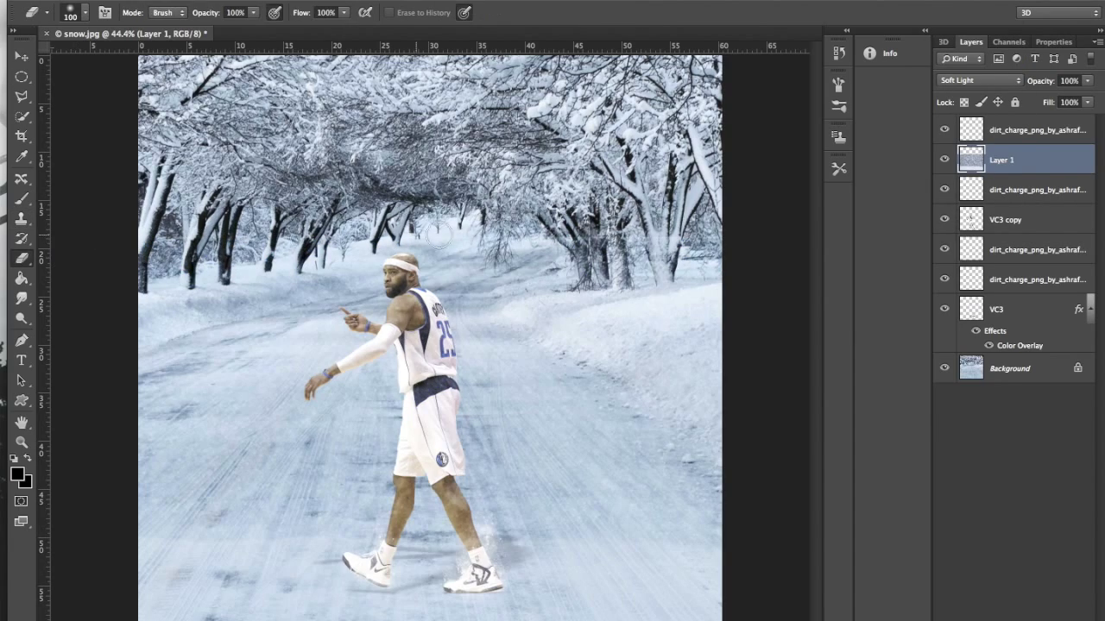
key("ctrl+j")
key("v")
key("ctrl+t")
key("Return")
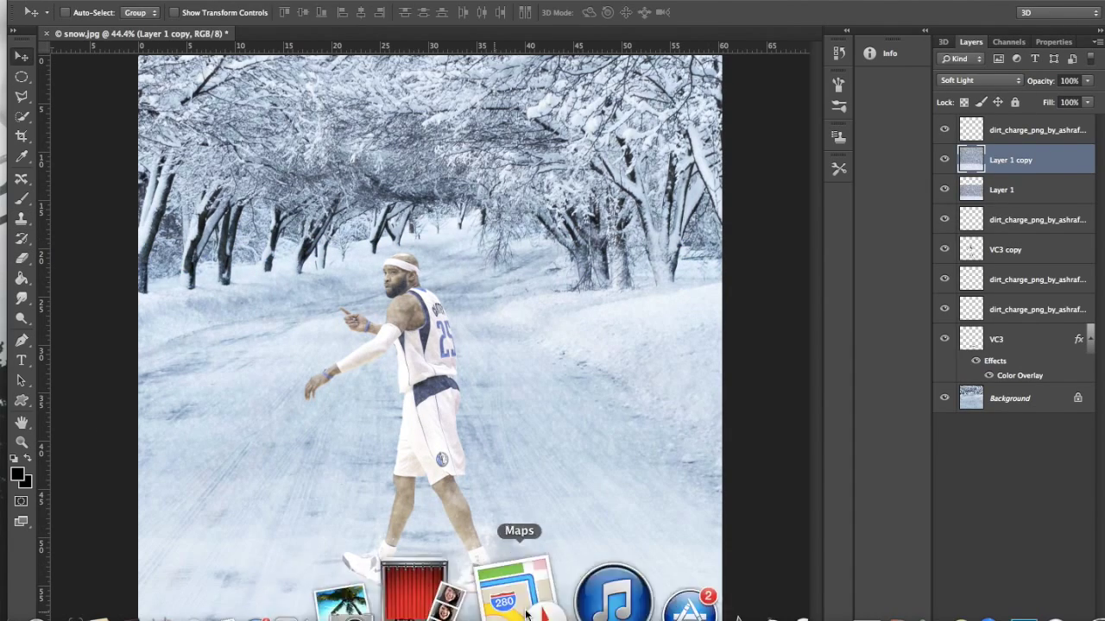
- Search images for 'basketball spalding' in the browser and pick the Spalding NBA ball
left_click(587, 597)
left_click(377, 9)
type("basketball spalding")
key("Return")
left_click(259, 121)
scroll(267, 128, "down", 5)
scroll(541, 423, "down", 5)
scroll(541, 423, "down", 3)
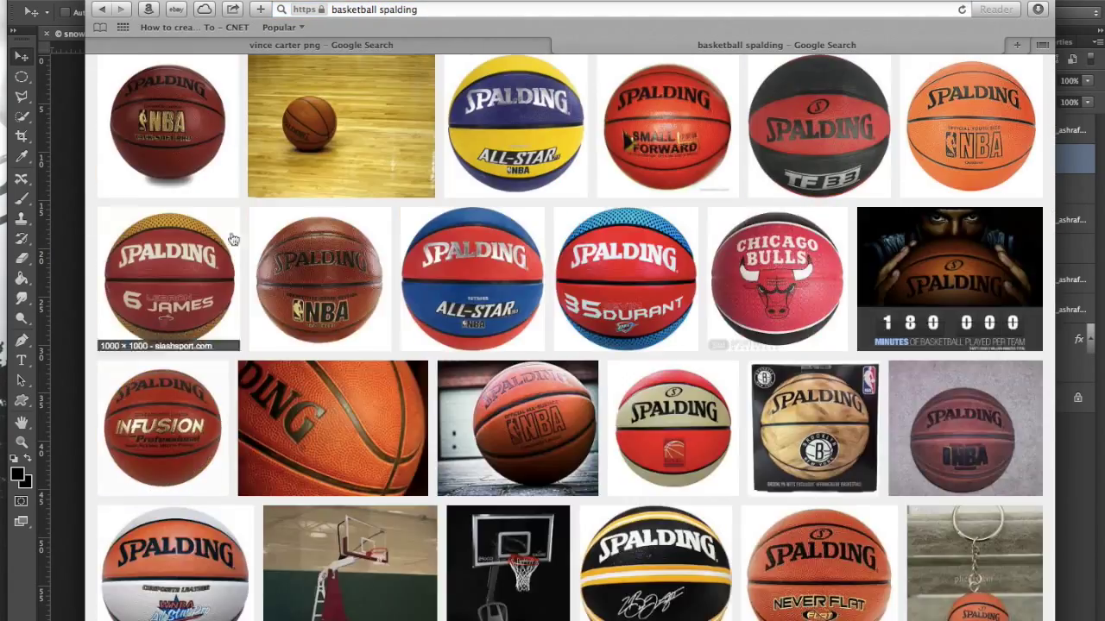
left_click(161, 121)
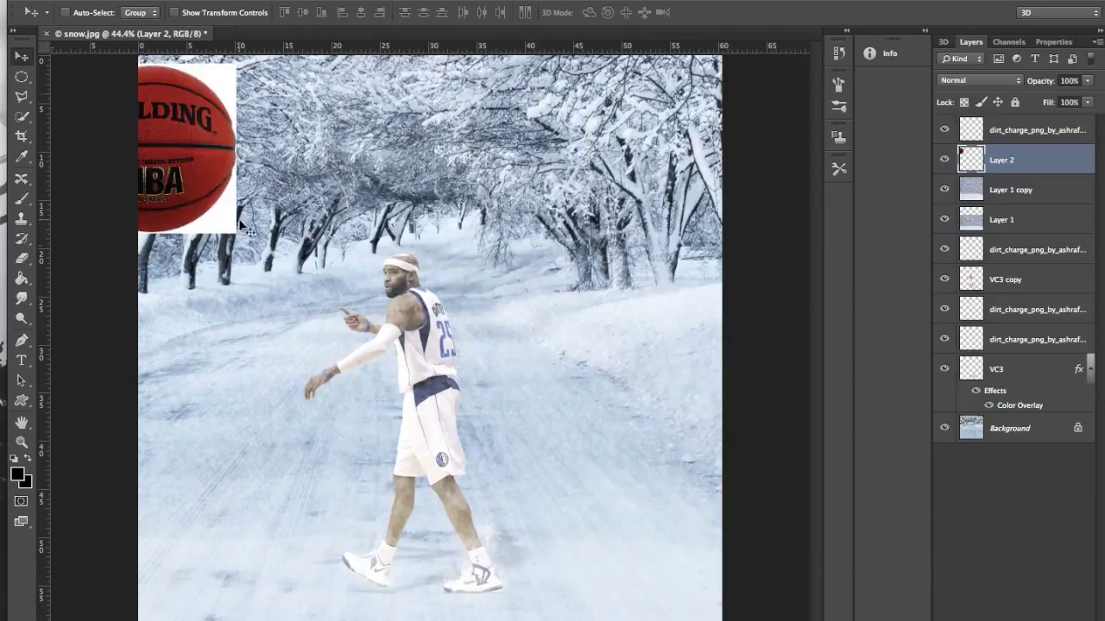
- Paste the basketball, shrink it, and place it by the player's lower hand
key("ctrl+bracketleft")
key("ctrl+bracketleft")
key("ctrl+bracketleft")
key("ctrl+t")
mouse_move(594, 141)
left_mouse_down()
mouse_move(481, 252)
mouse_move(339, 296)
mouse_move(319, 459)
mouse_move(332, 455)
left_mouse_up()
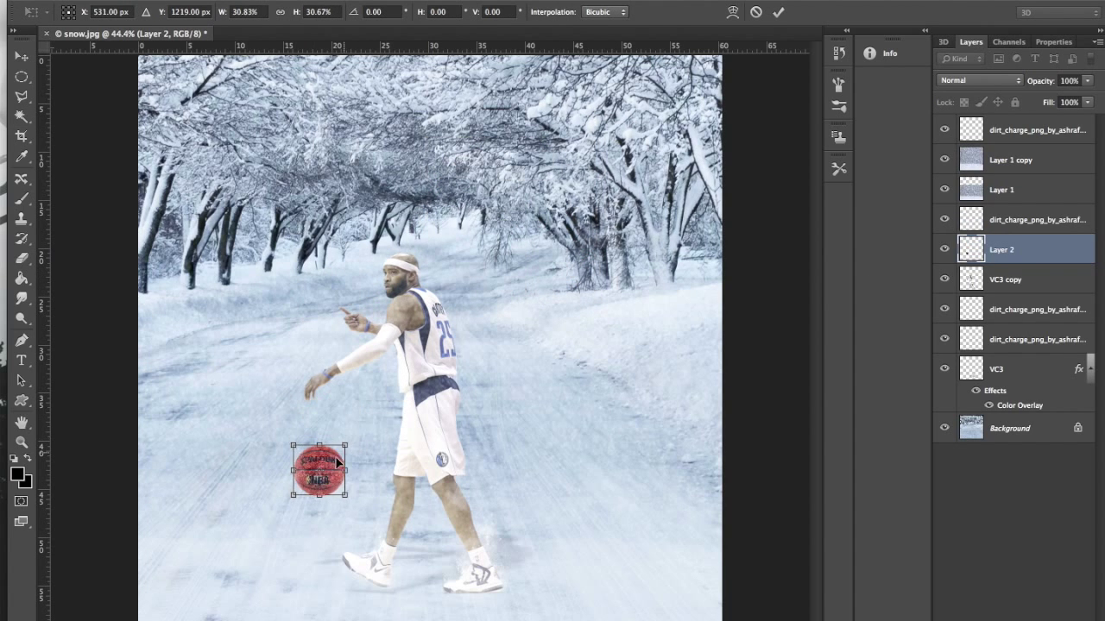
key("Return")
- Fade the ball with Hue/Saturation at Saturation -34, closing Exposure unchanged
left_click(197, 3)
left_click(402, 108)
left_click_drag(865, 273, 834, 272)
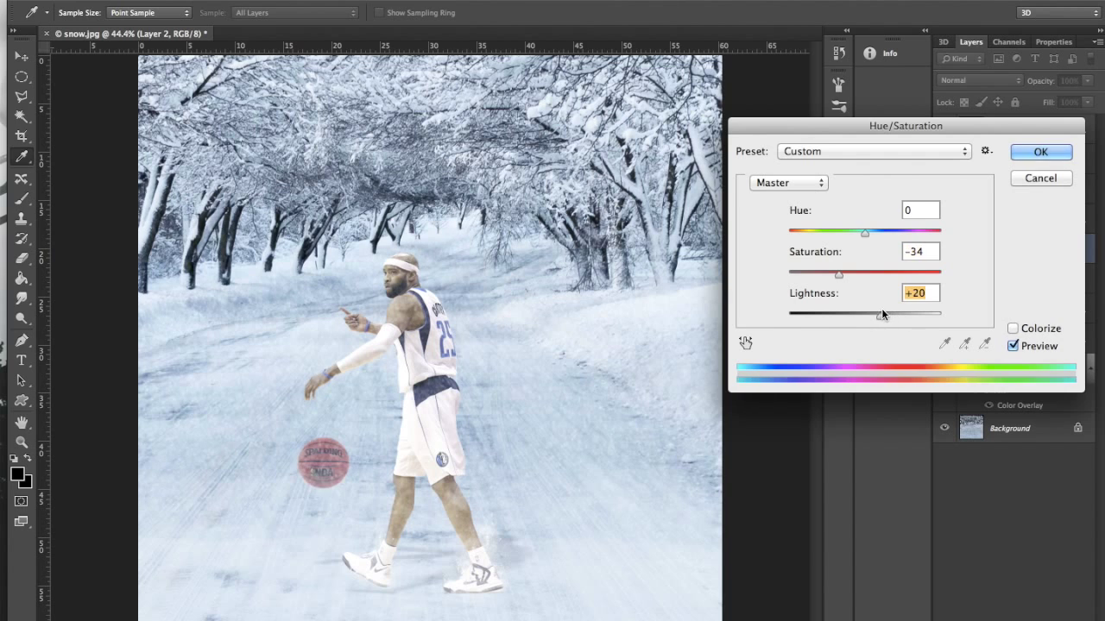
left_click(1040, 151)
left_click(197, 3)
left_click(371, 73)
left_click(1026, 61)
- Create a new empty layer for the court line
key("w")
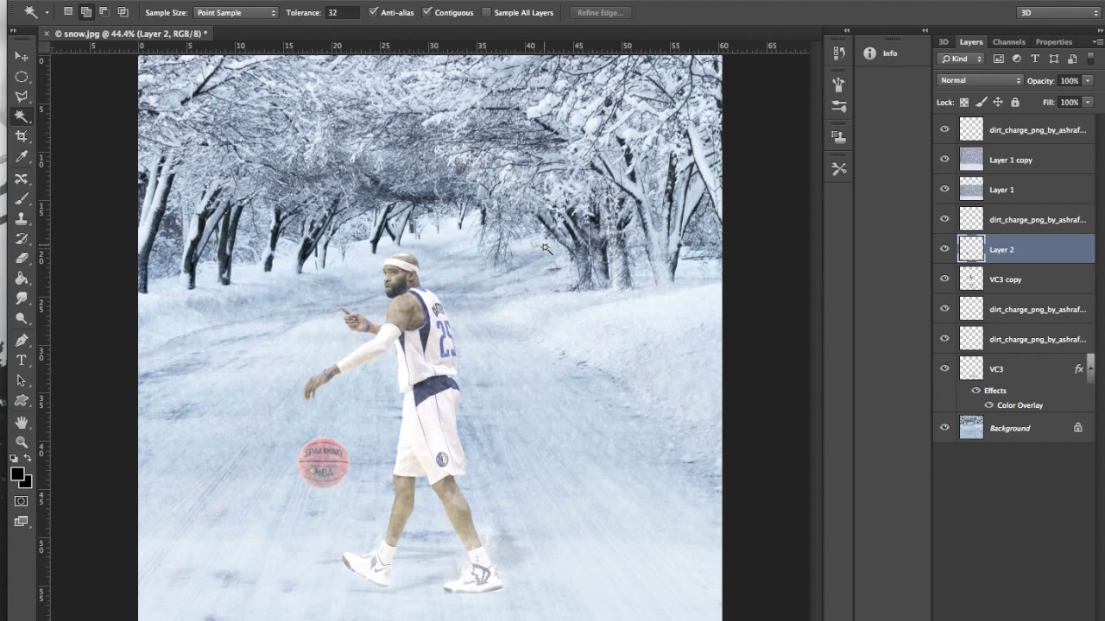
key("ctrl+shift+alt+n")
key("ctrl+bracketleft")
key("ctrl+bracketleft")
- Draw a large black ellipse outline, flatten it into a court arc, and blend it in Soft Light
key("m")
left_click_drag(127, 498, 655, 125)
key("alt+BackSpace")
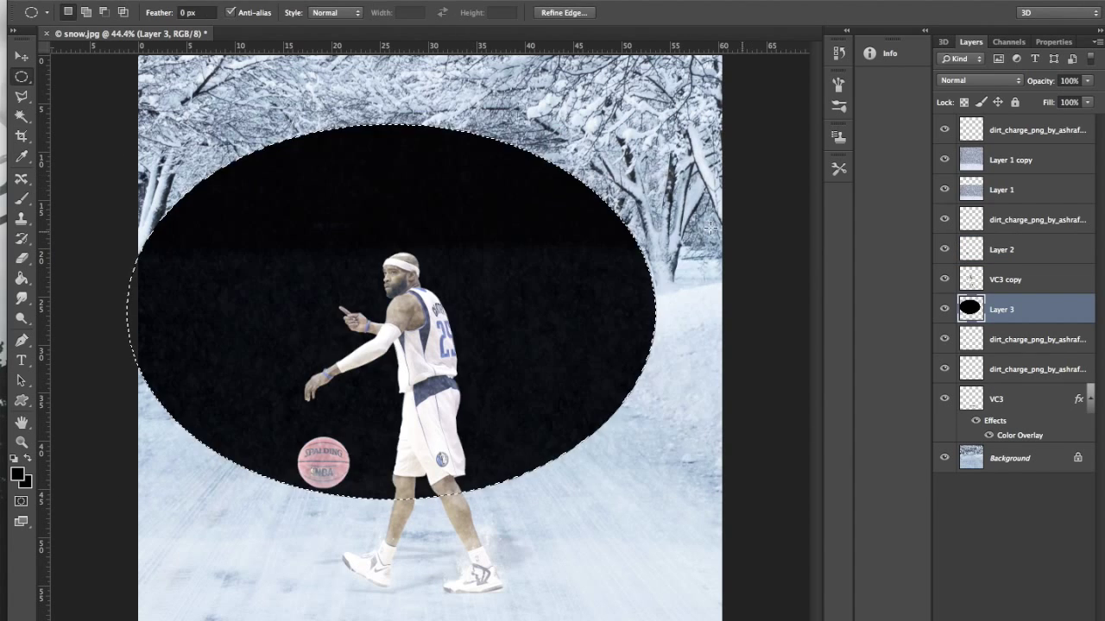
left_click(760, 141)
key("ctrl+t")
left_click_drag(397, 123, 414, 503)
left_click(778, 12)
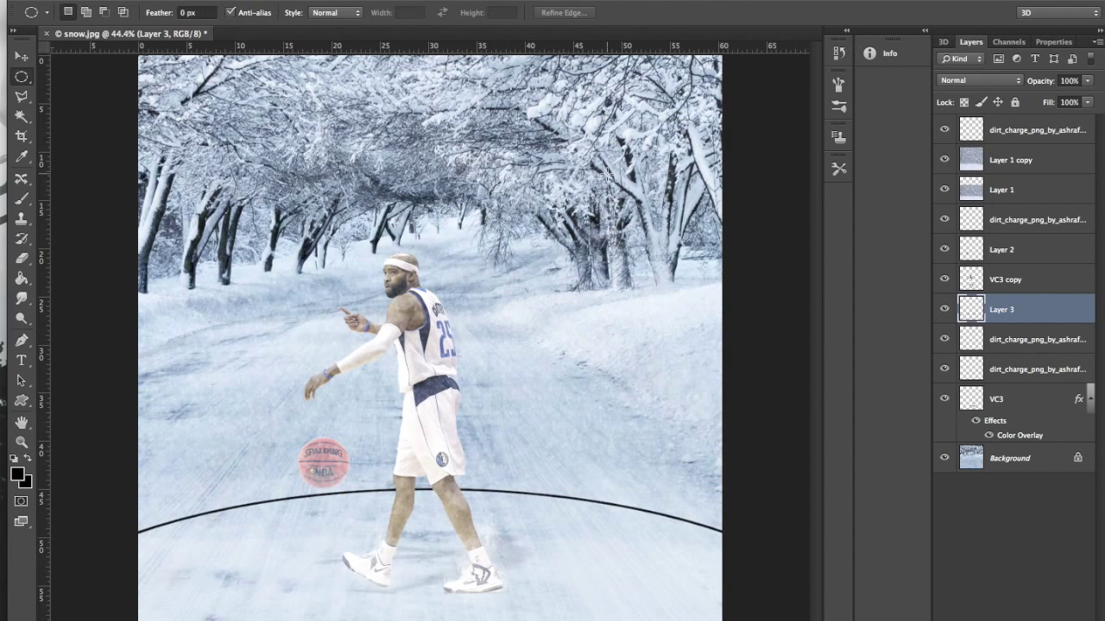
left_click(980, 80)
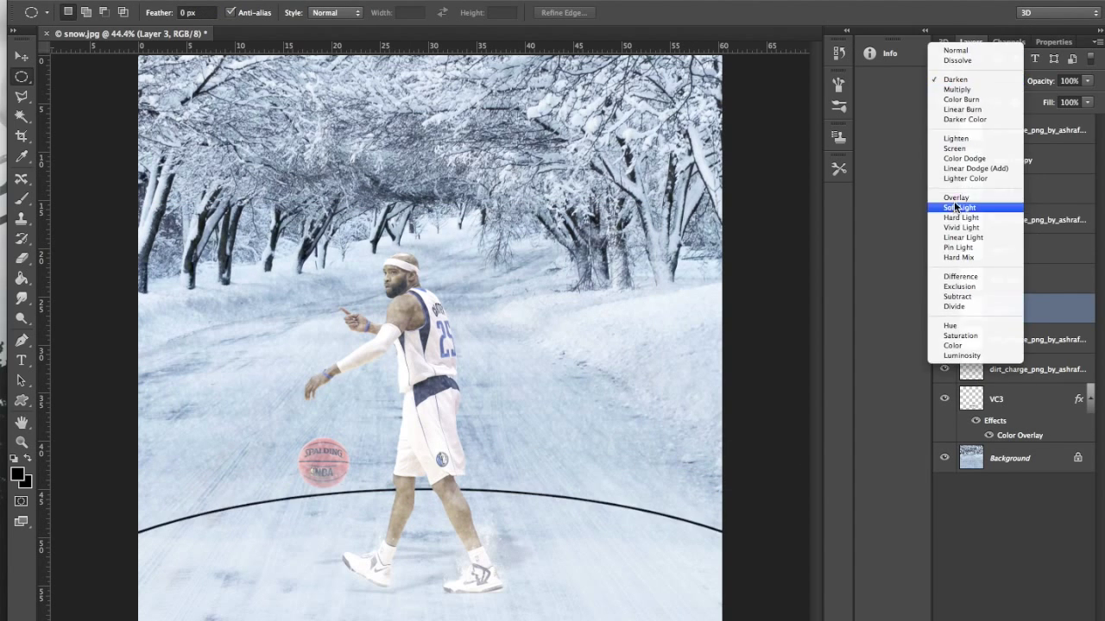
left_click(956, 207)
- Add a small ellipse on a new layer, moved up to the chest and scaled down
key("ctrl+shift+alt+n")
left_click_drag(377, 358, 490, 393)
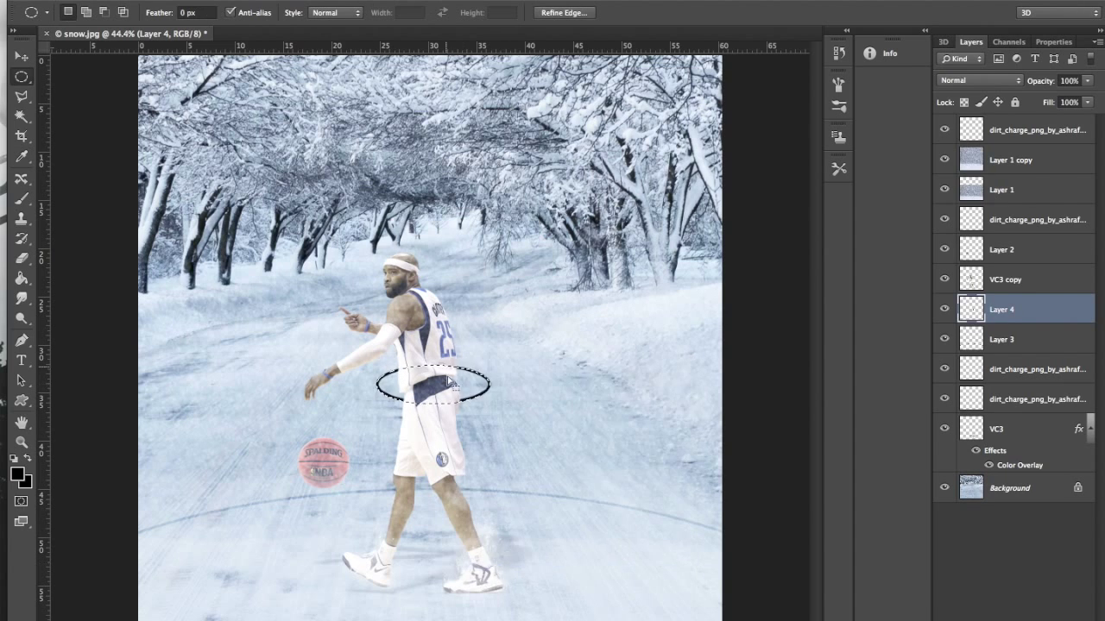
key("v")
left_click_drag(561, 527, 547, 481)
key("ctrl+t")
left_click_drag(476, 313, 467, 311)
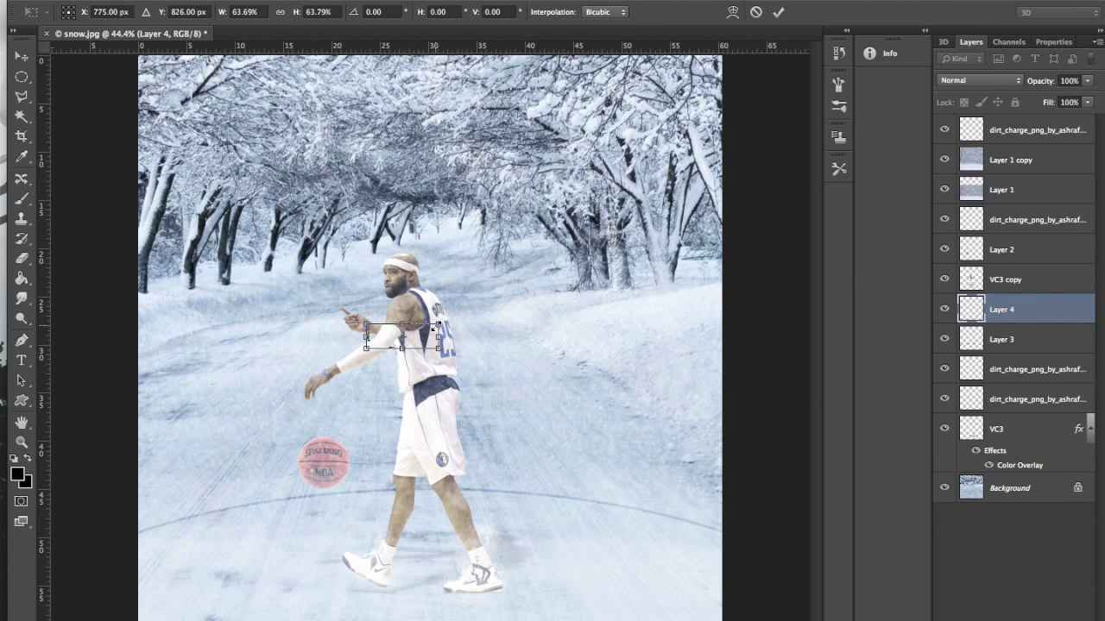
key("Return")
left_click(980, 80)
left_click(956, 239)
- Shift the ball and player copy layers together to the right
left_click(1001, 250)
left_click(1004, 279, "shift")
left_click_drag(298, 247, 347, 251)
left_click(965, 259)
left_click(22, 96)
left_click(87, 105)
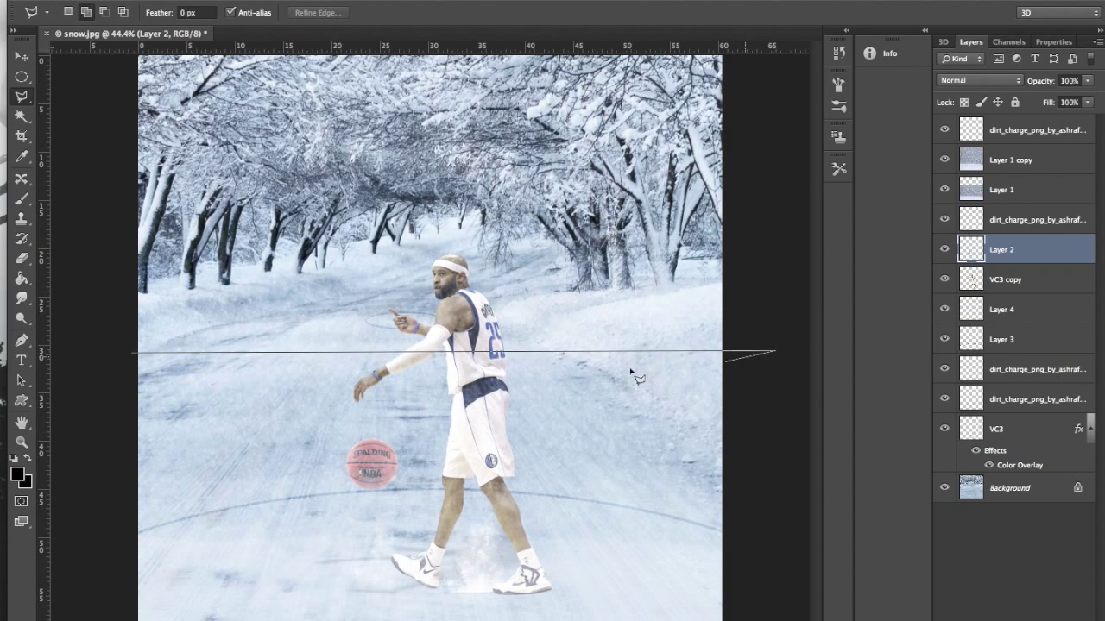
- Stroke the lasso selection as a black court line and duplicate the line layer
key("alt+BackSpace")
key("ctrl+d")
key("ctrl+j")
key("ctrl+j")
key("ctrl+j")
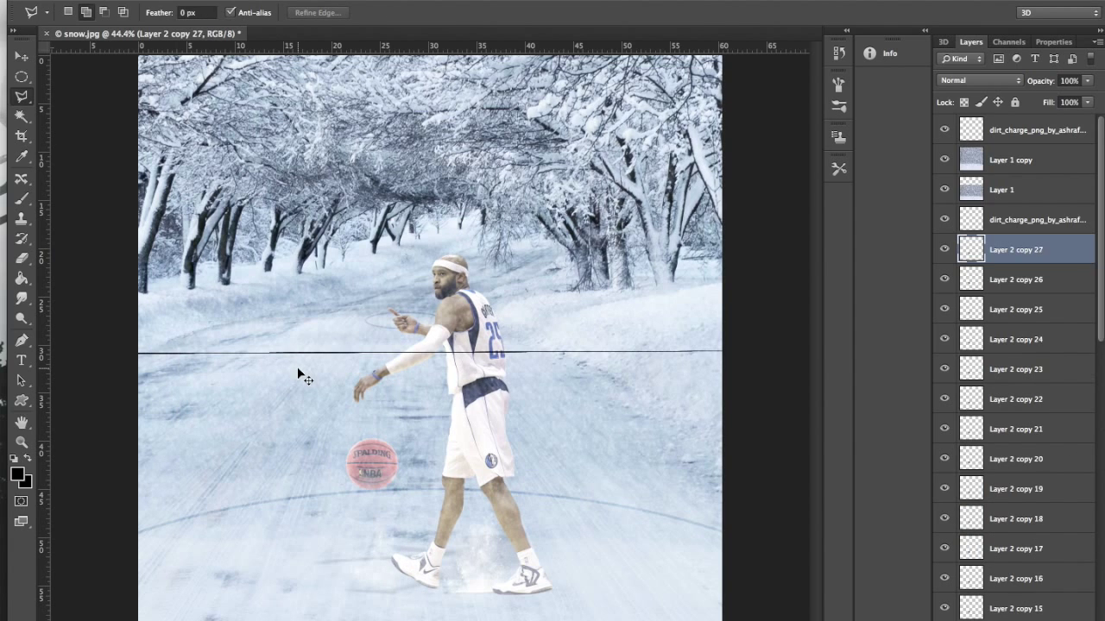
left_click(33, 54)
scroll(975, 366, "down", 15)
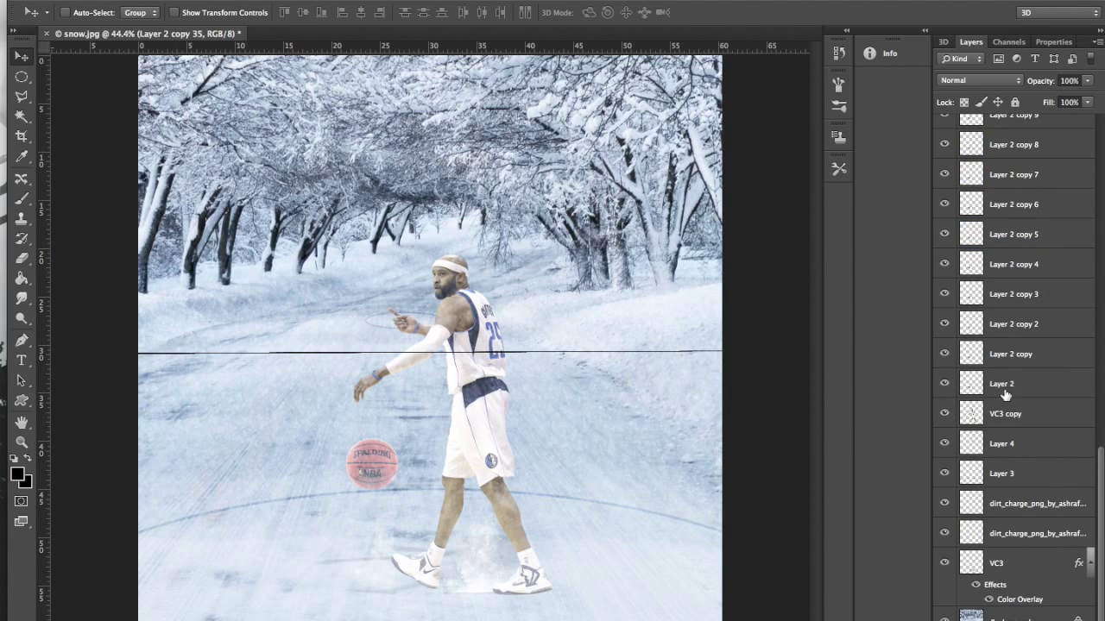
- Merge the duplicated line layers and move the merged line lower on the road
left_click(1001, 384, "shift")
right_click(1001, 384)
left_click(863, 446)
left_click_drag(587, 412, 589, 476)
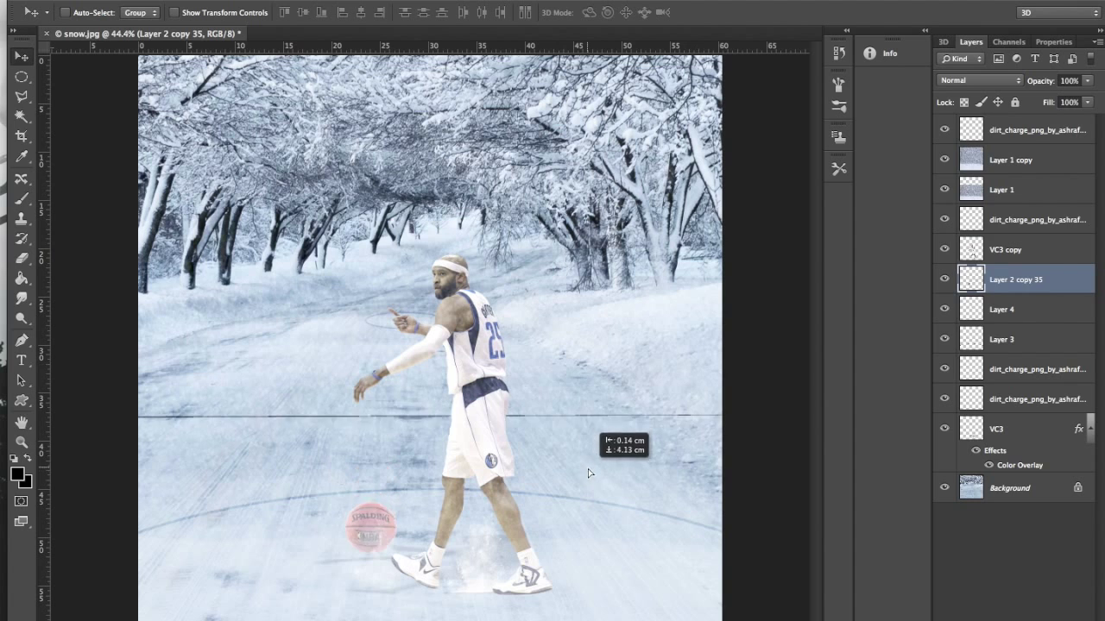
key("ctrl+alt+z")
key("ctrl+alt+z")
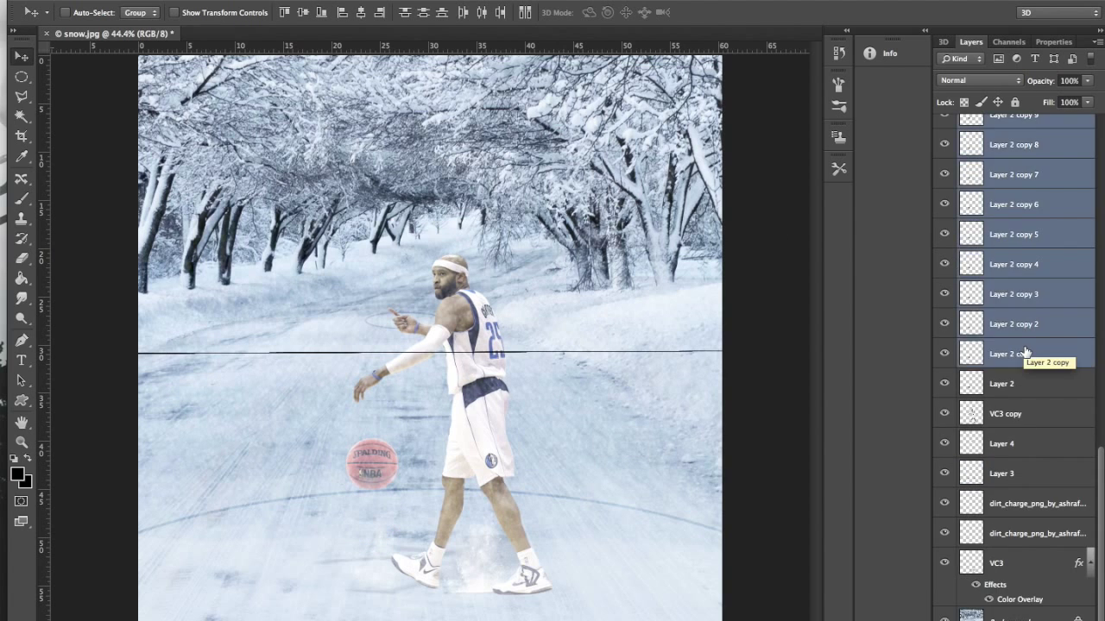
key("ctrl+e")
left_click_drag(543, 382, 666, 480)
- Keep the line as its own layer beneath the player, shifted further down the road
key("ctrl+e")
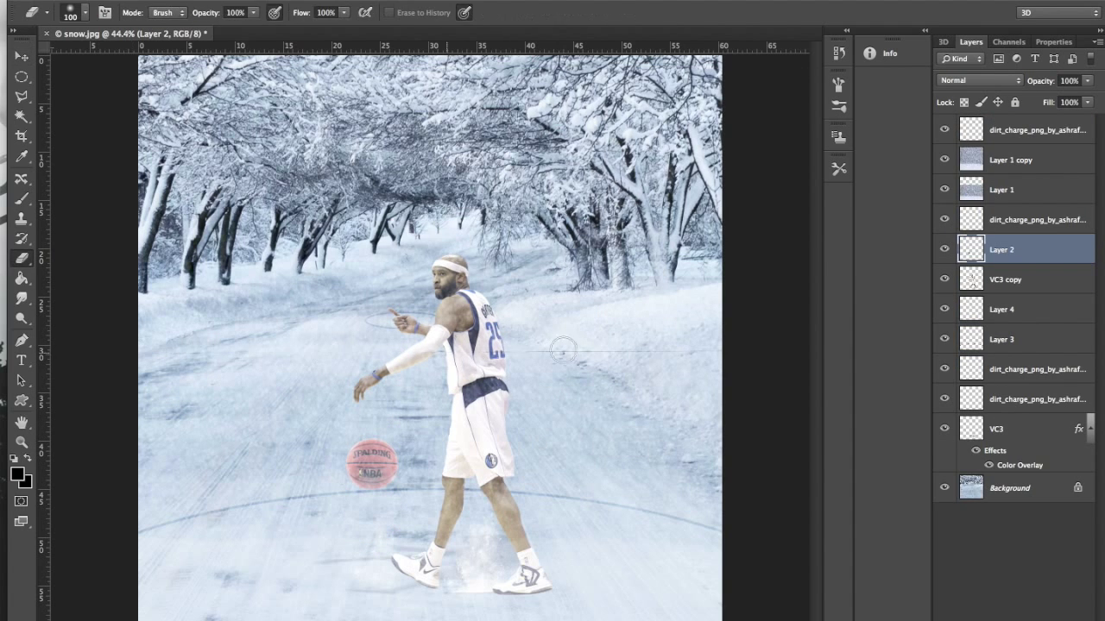
key("ctrl+z")
key("alt+bracketleft")
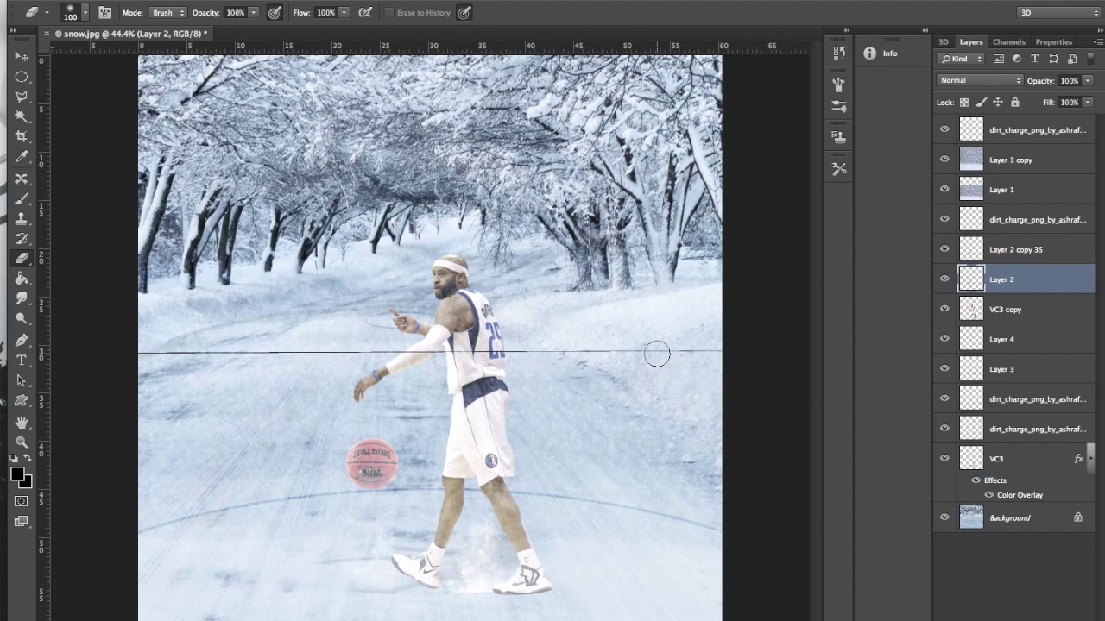
key("alt+bracketright")
key("ctrl+bracketleft")
key("ctrl+bracketleft")
key("v")
left_click_drag(285, 160, 285, 195)
- Blend the court line with Soft Light and make a duplicate of it
left_click(979, 80)
left_click(958, 226)
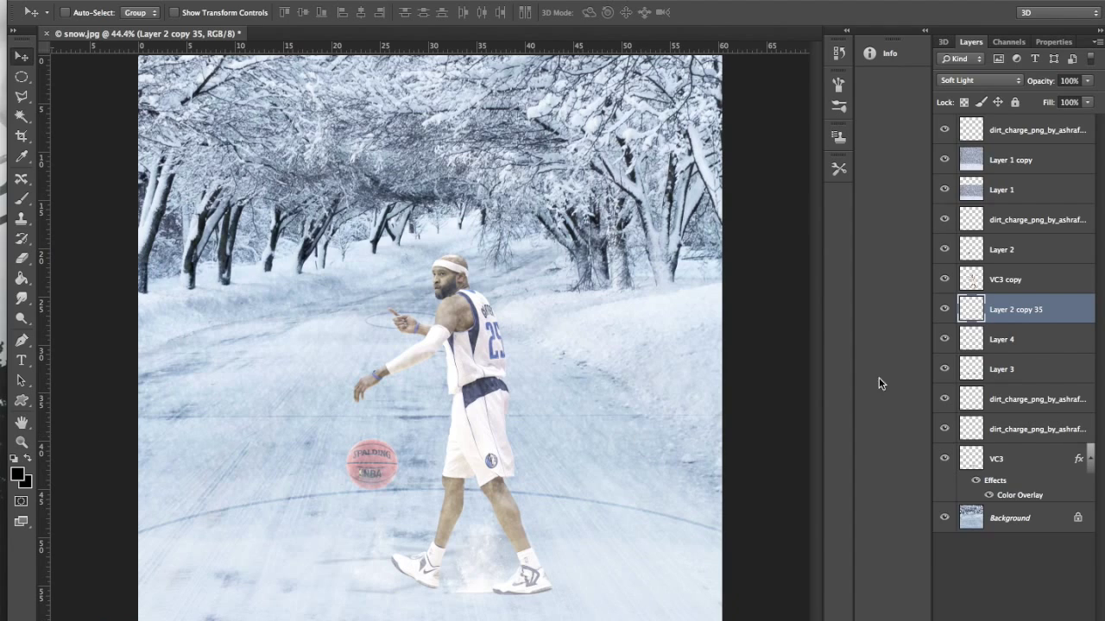
key("ctrl+j")
key("ctrl+t")
key("Return")
key("e")
- Review the basketball court images, then marquee a large ellipse on a new layer
left_click(354, 593)
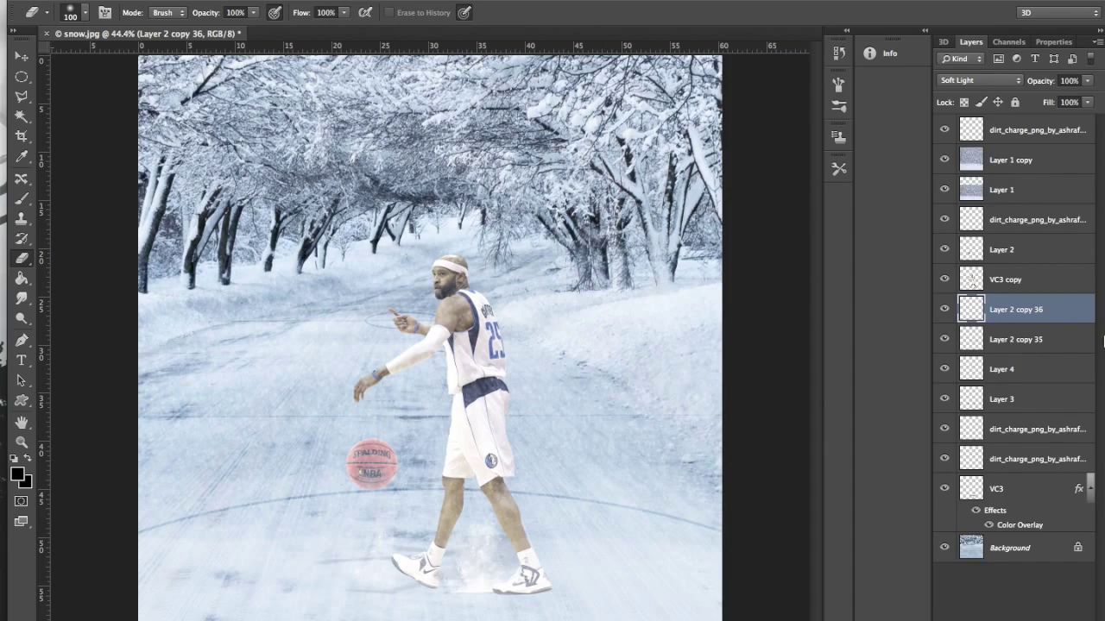
key("ctrl+shift+alt+n")
left_click_drag(284, 181, 698, 483)
right_click(573, 350)
- Stroke the ellipse in black and scale it into a court arc at the canvas bottom
left_click(612, 562)
key("ctrl+t")
left_click_drag(697, 244, 738, 222)
left_click_drag(730, 339, 665, 617)
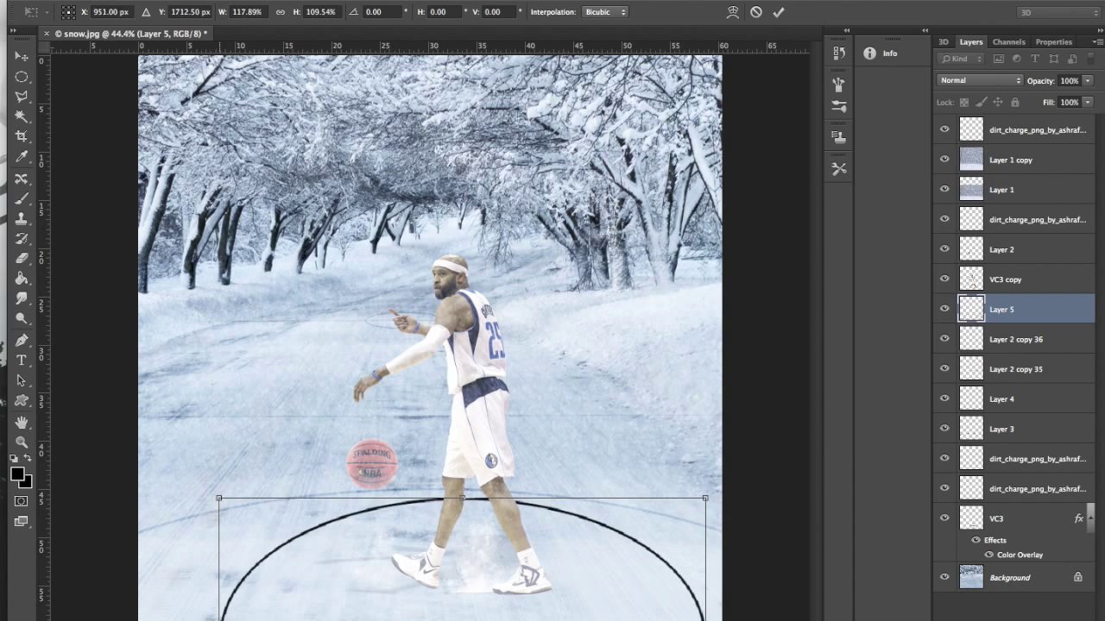
left_click_drag(375, 604, 469, 512)
key("Return")
left_click_drag(269, 341, 268, 349)
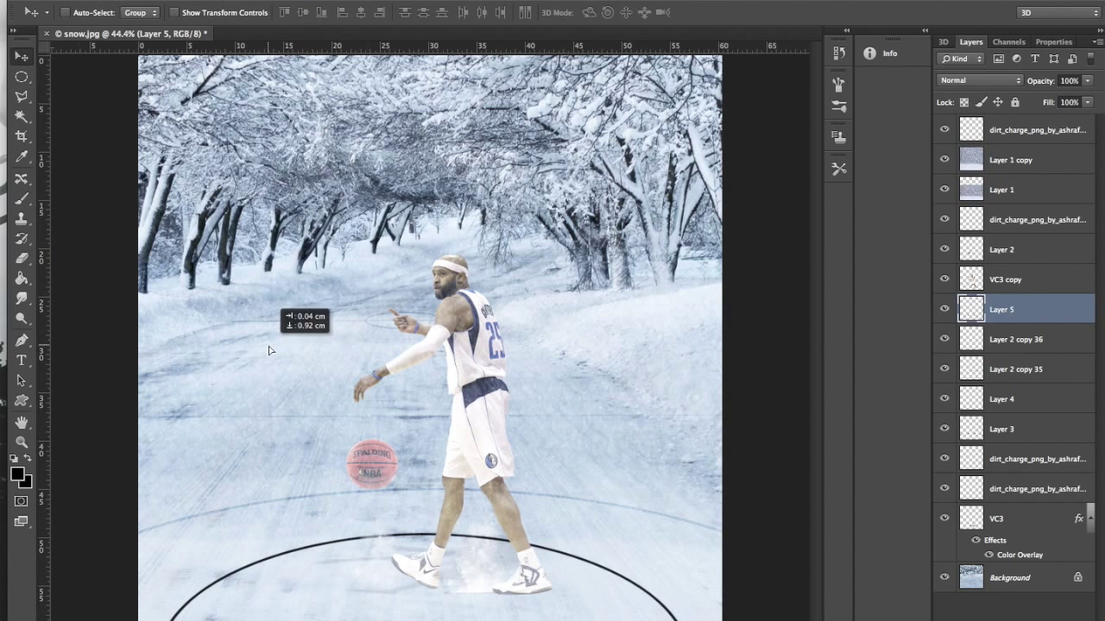
- Set Layer 5 to Soft Light and erase parts of the Layer 2 copy 35 lines
left_click(980, 80)
left_click(967, 242)
left_click(1010, 369)
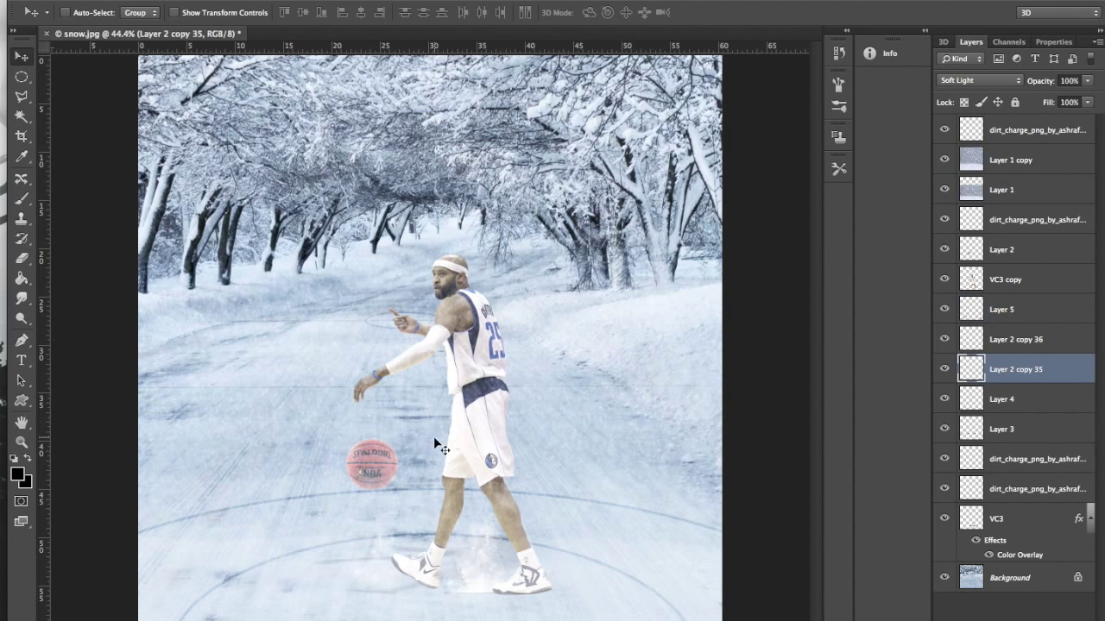
key("e")
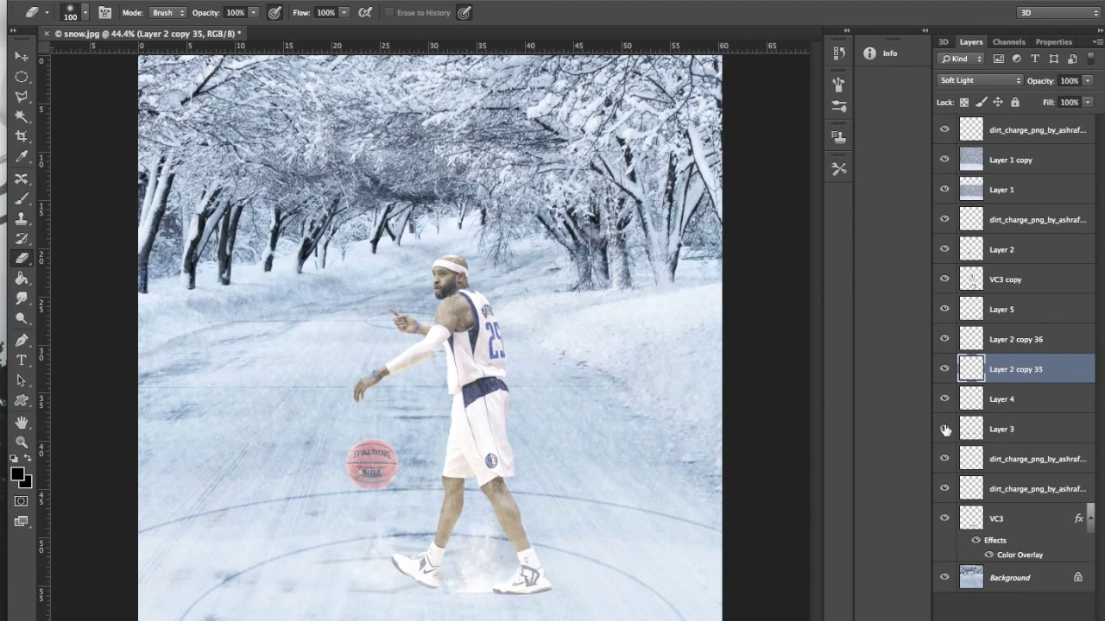
- Duplicate Layer 5 and Layer 3, flip the copies up toward the trees, and merge them
left_click(1001, 429)
left_click(1001, 309, "ctrl")
key("ctrl+j")
key("ctrl+t")
mouse_move(452, 571)
left_mouse_down()
mouse_move(459, 104)
mouse_move(459, 226)
left_mouse_up()
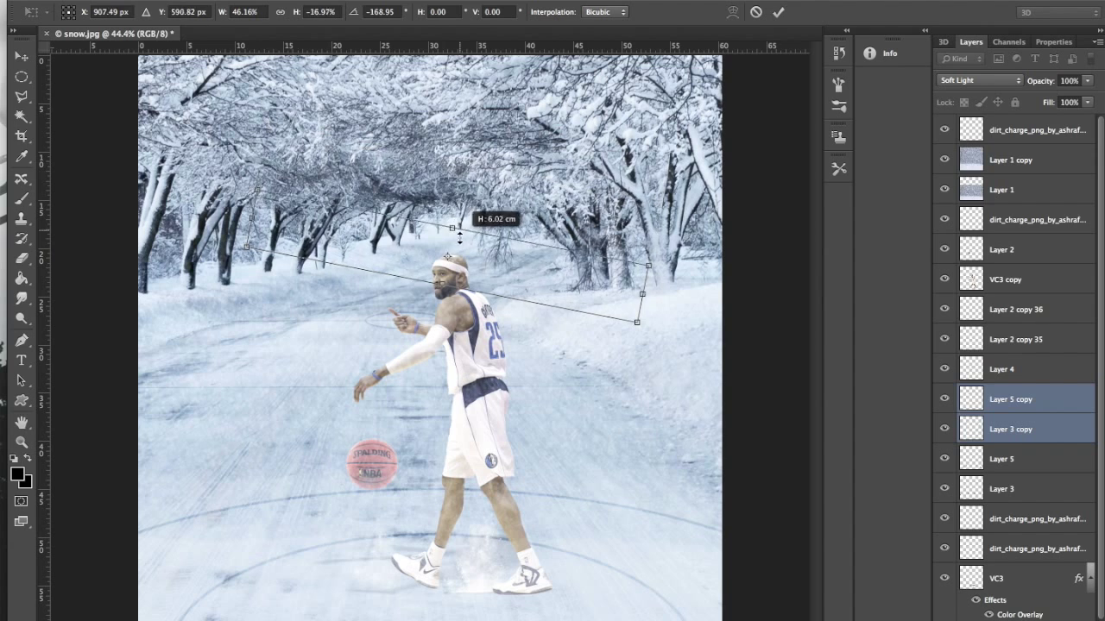
key("Return")
right_click(1046, 415)
left_click(854, 436)
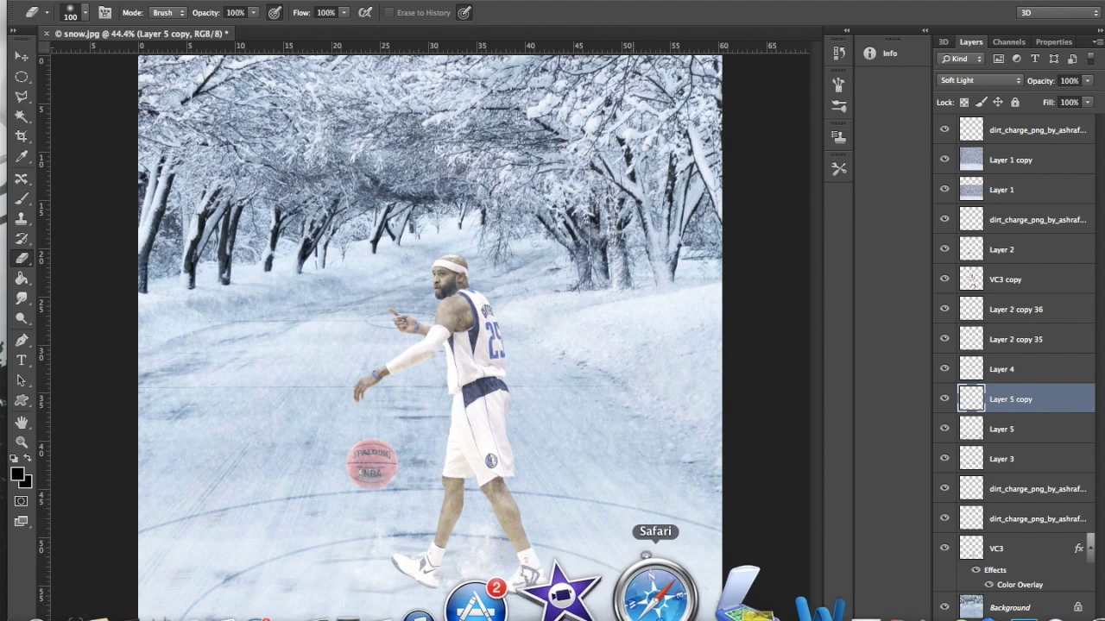
- Duplicate the Layer 2 copy 36 through Layer 3 court lines and fade them to about half opacity
left_click(993, 309)
left_click(1018, 458, "shift")
key("ctrl+j")
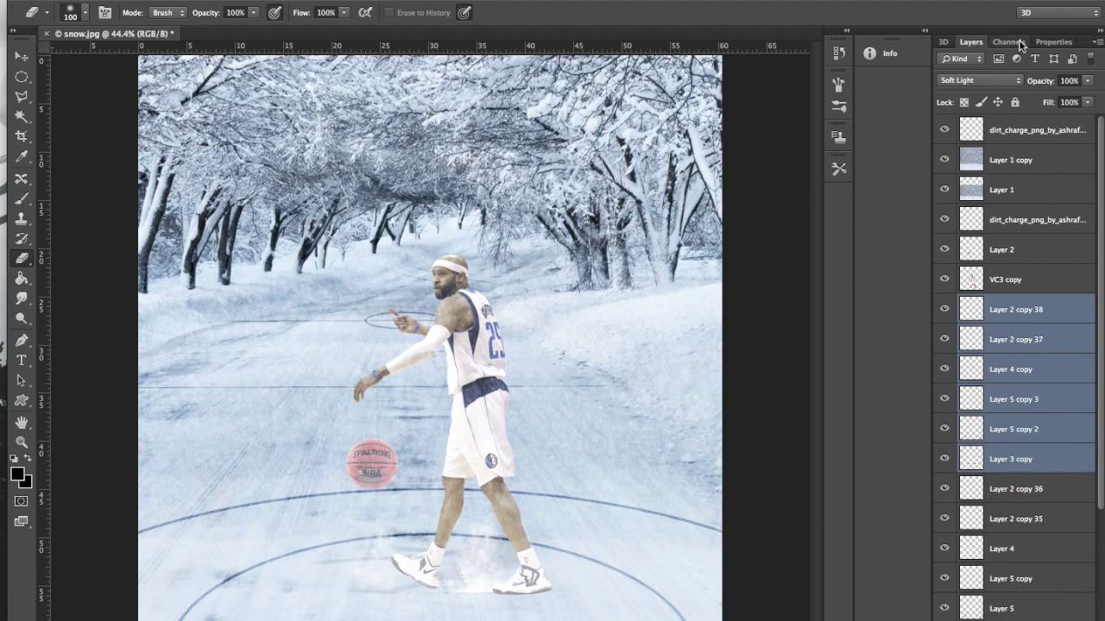
left_click_drag(1088, 80, 1042, 97)
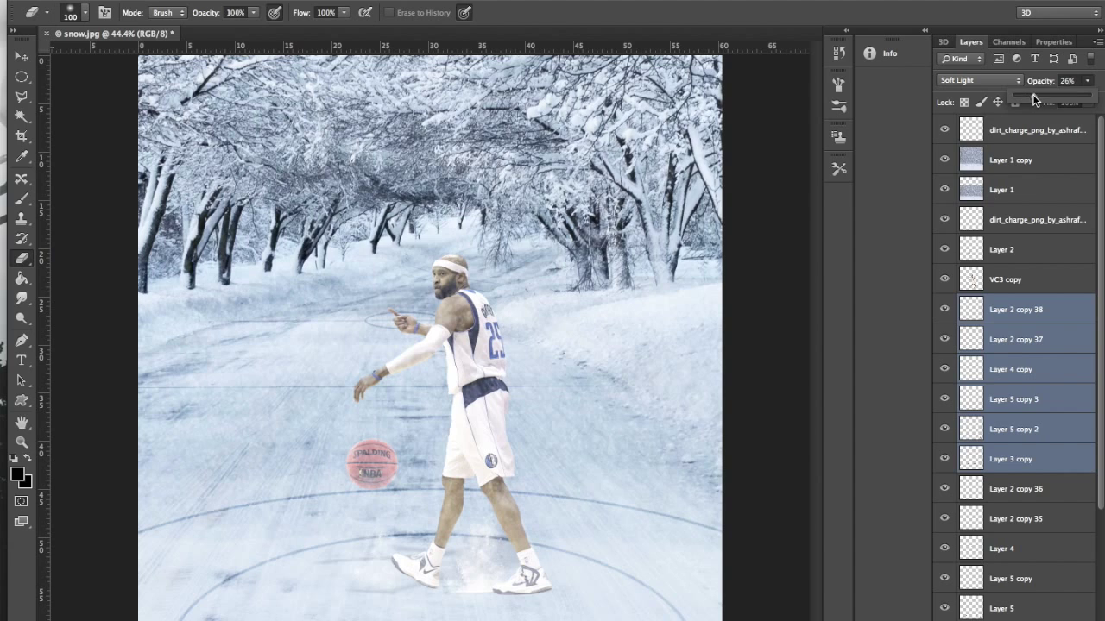
key("alt+bracketleft")
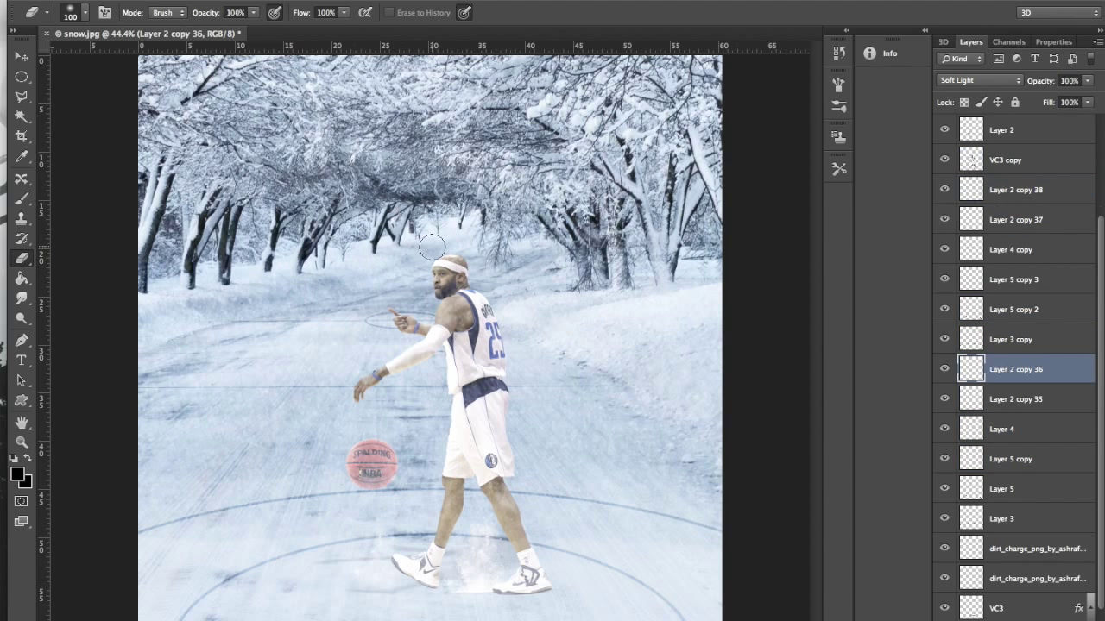
- Search Safari images for 'basketball hoop' and preview a hoop picture
left_click(567, 593)
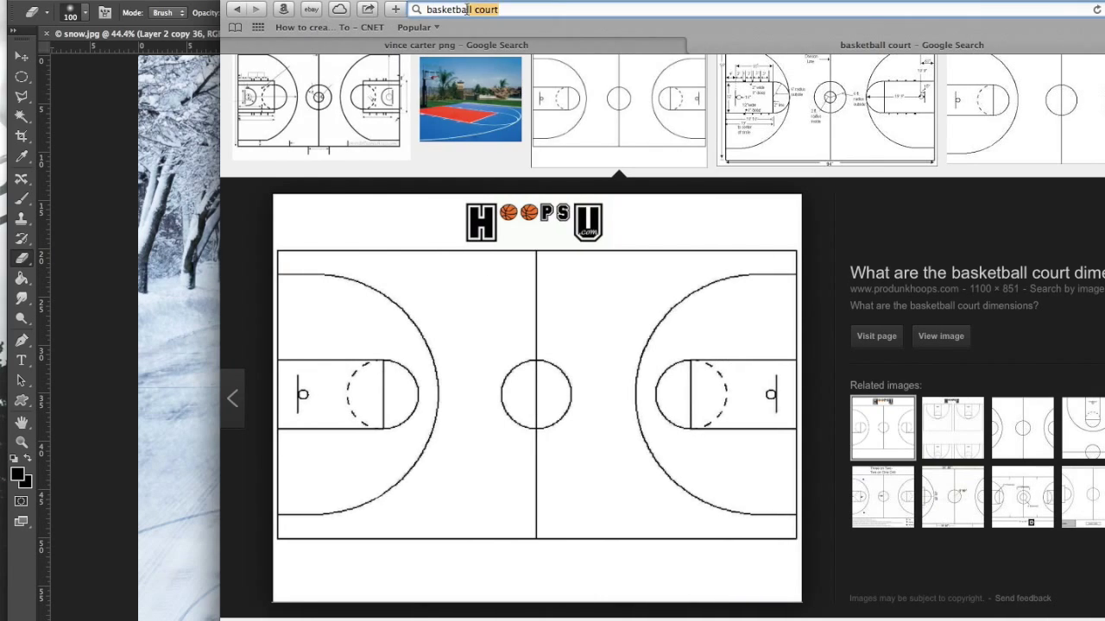
type("hoop")
key("Return")
left_click(451, 118)
left_click(913, 345)
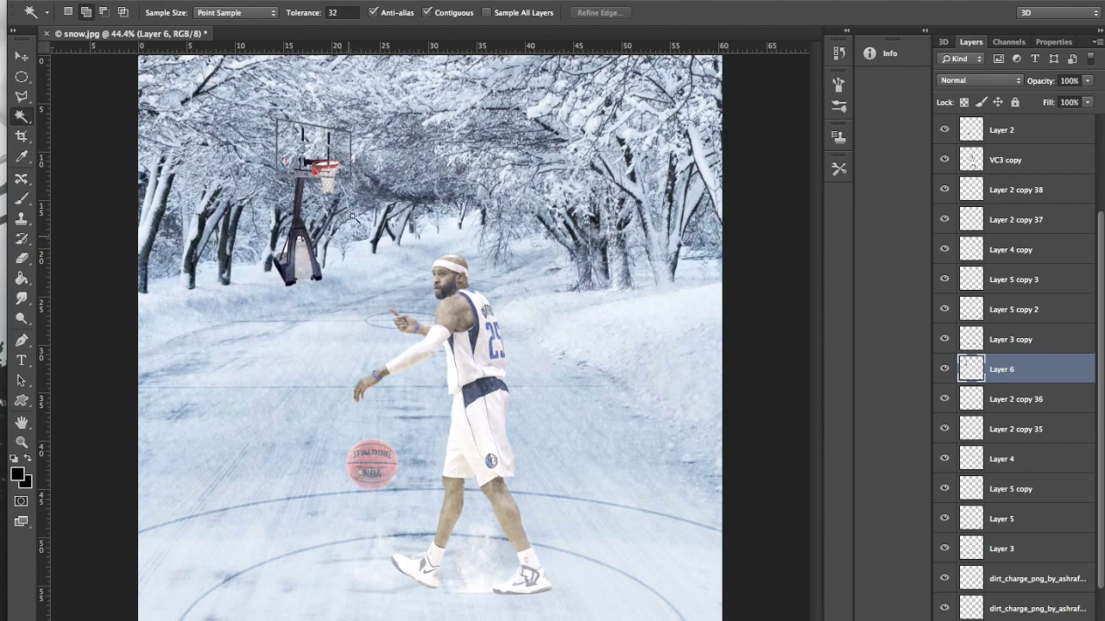
- Shrink the hoop far up the road and place a dirt_charge snow puff copy near it
left_click_drag(438, 273, 467, 191)
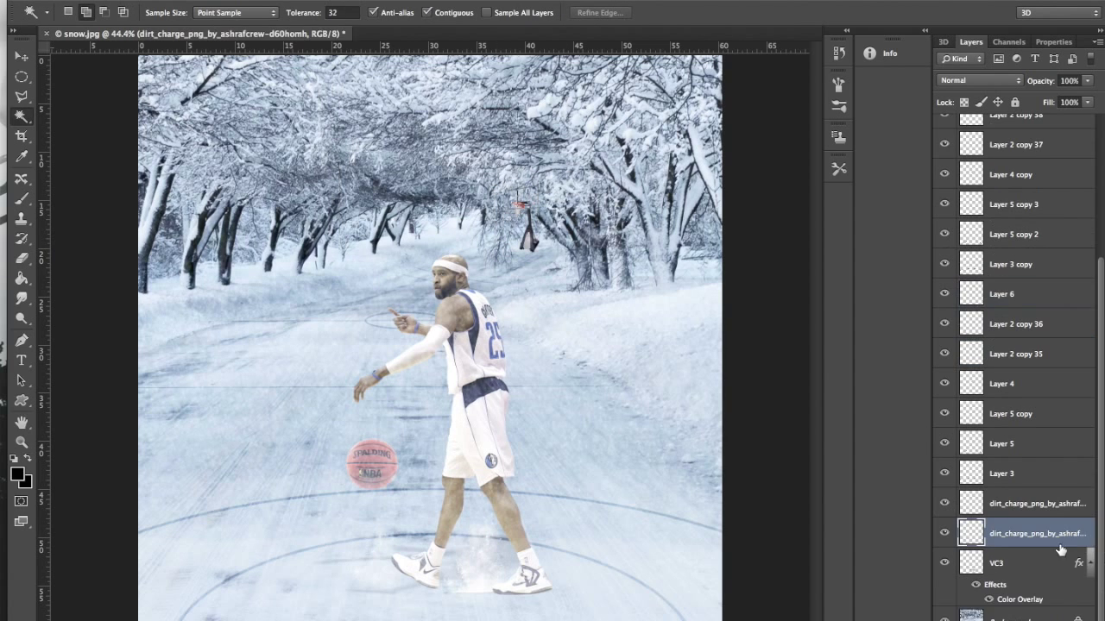
key("v")
left_click_drag(362, 397, 328, 107)
left_click_drag(1036, 503, 1018, 238)
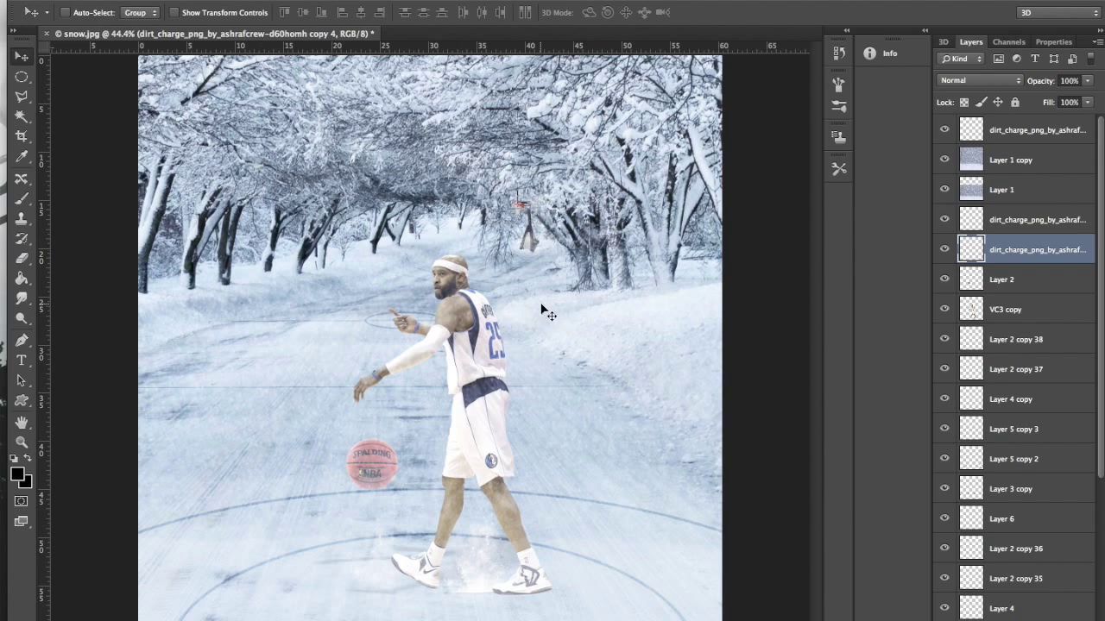
- Toggle Layer 2's visibility and review the layer stack
left_click(971, 279)
left_click(942, 277)
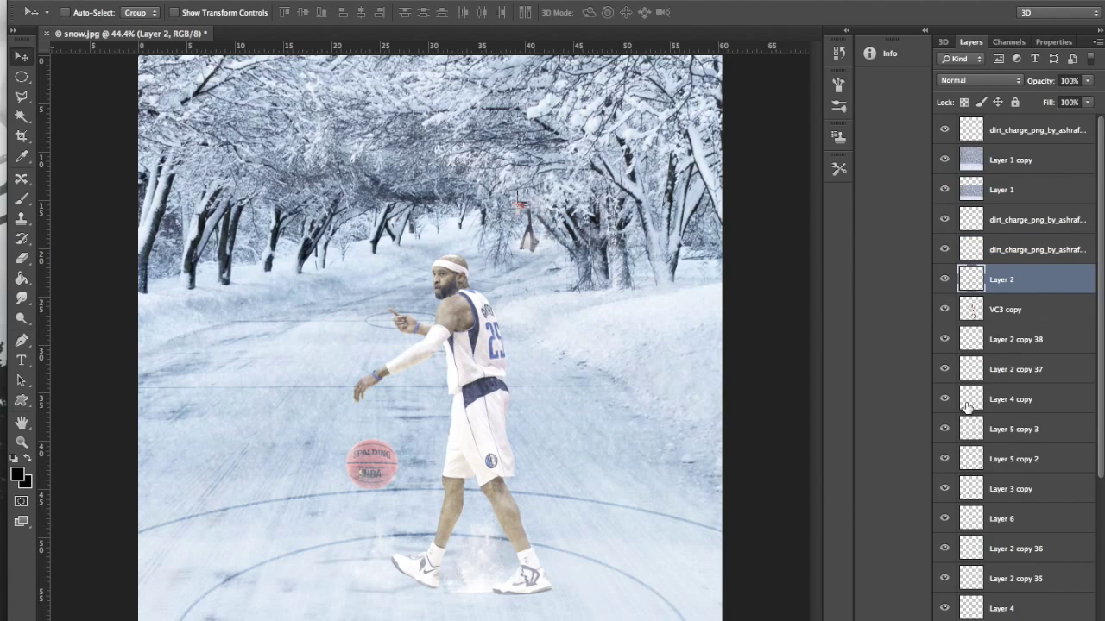
scroll(956, 473, "down", 5)
scroll(950, 467, "up", 5)
scroll(936, 316, "down", 5)
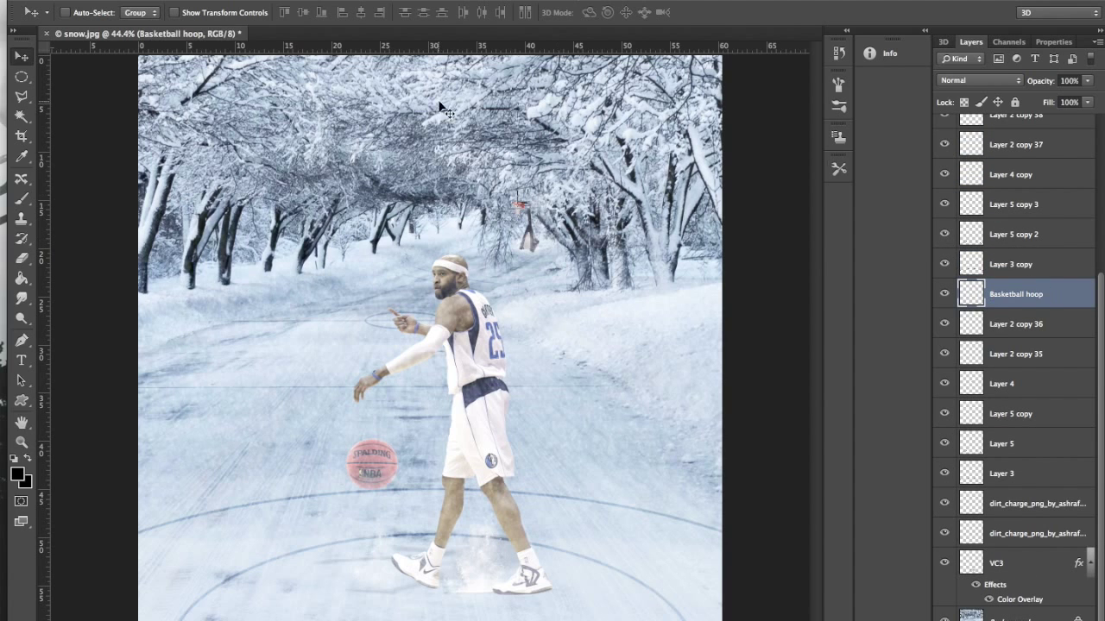
- Lower the hoop's saturation to -63 with Hue/Saturation
left_click(202, 2)
left_click(378, 110)
left_click_drag(865, 275, 807, 276)
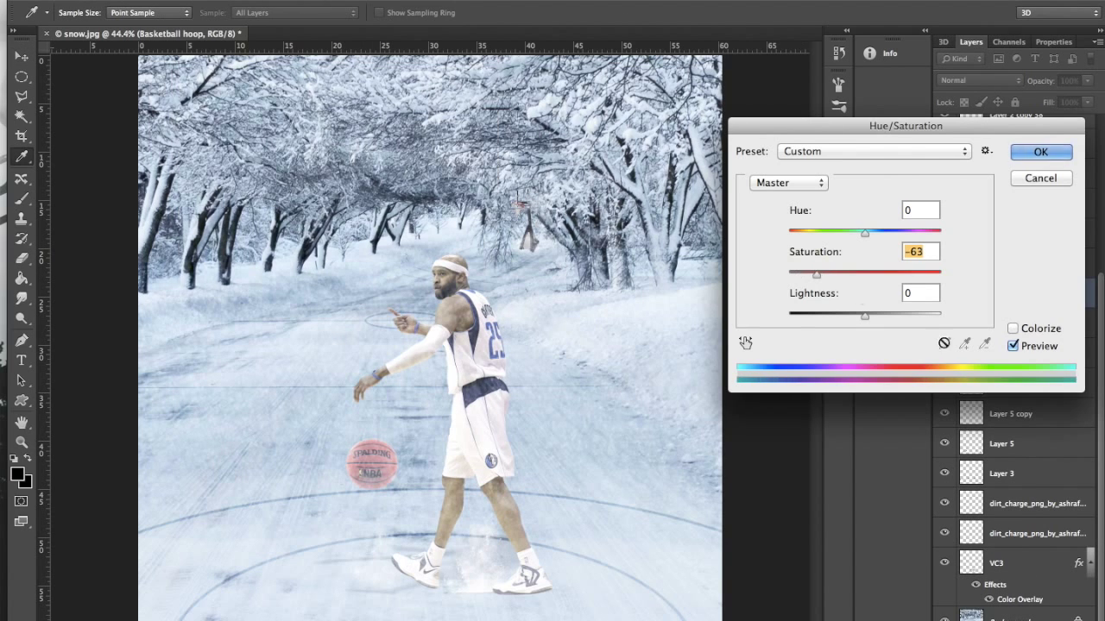
left_click(1040, 152)
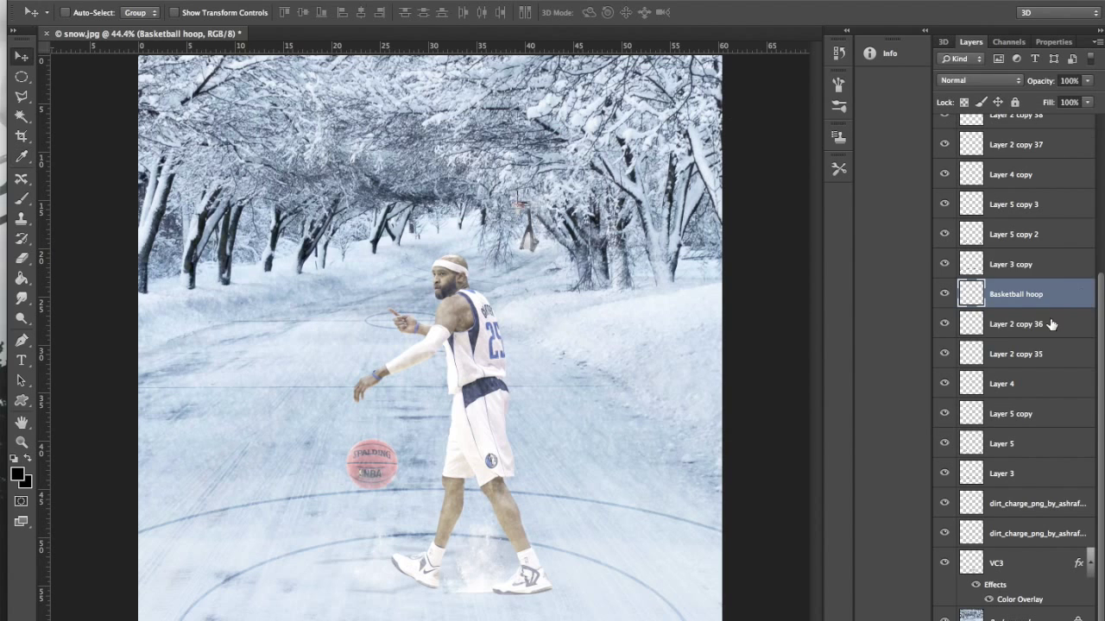
left_click(1036, 261)
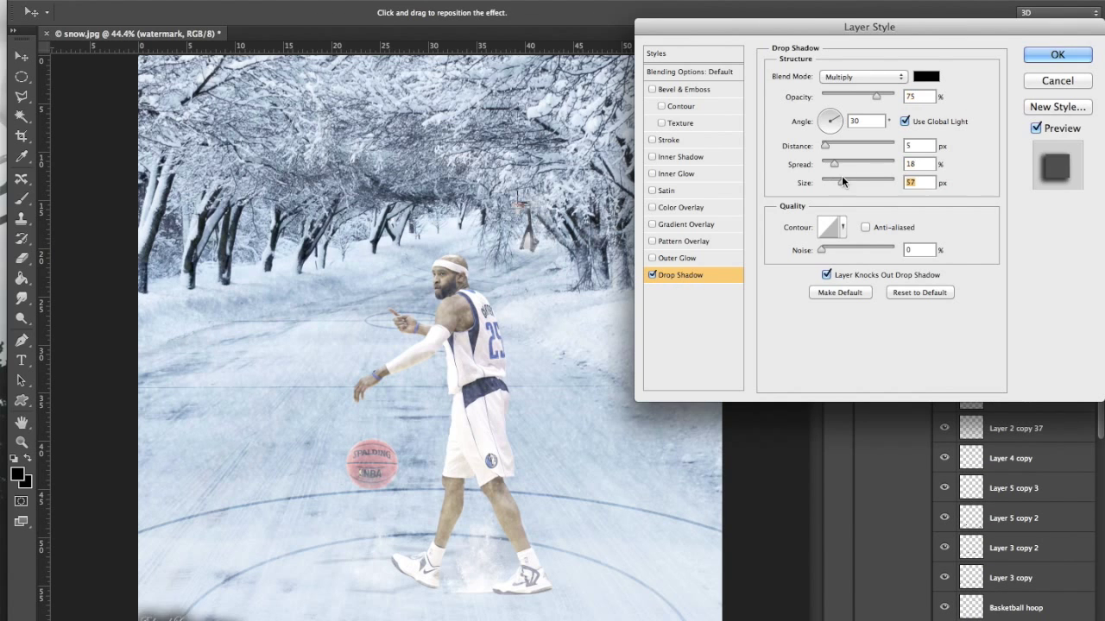
key("Return")
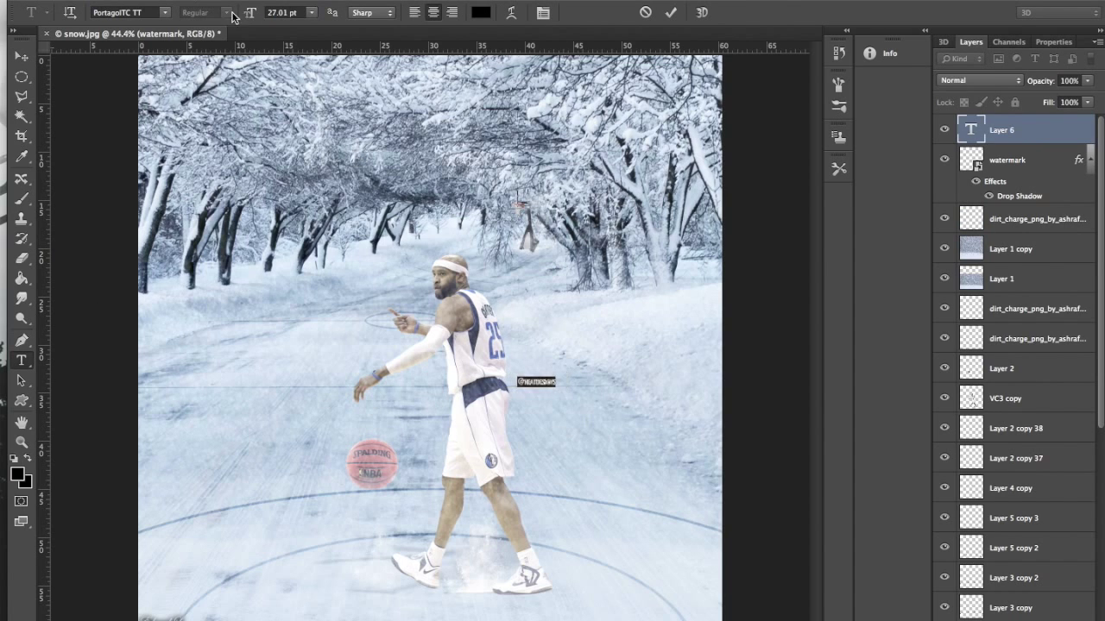
key("ctrl+Return")
key("v")
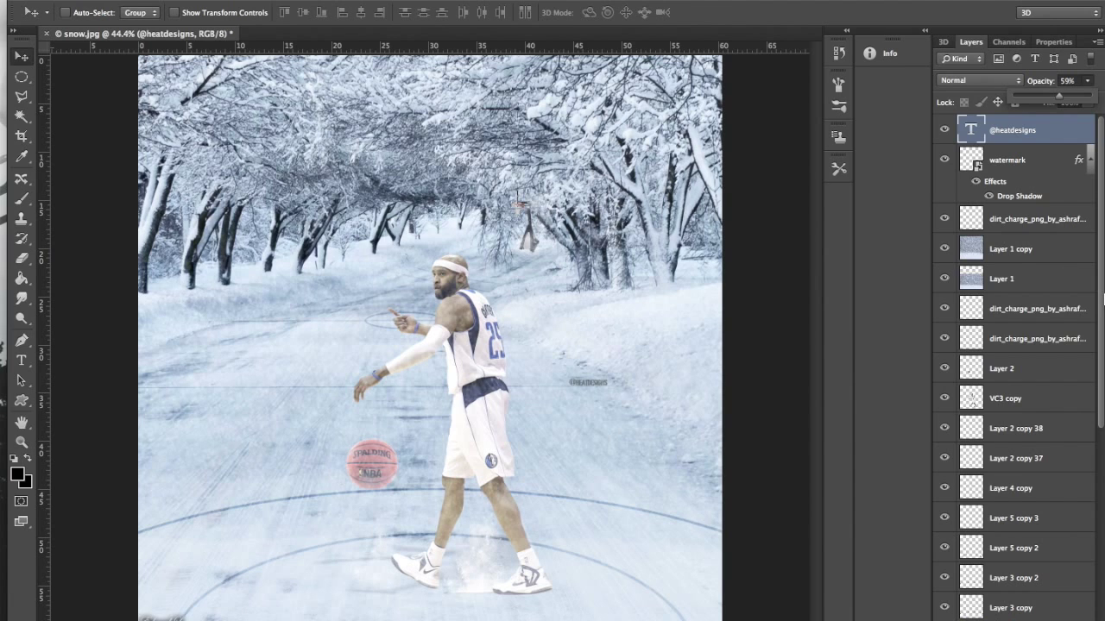
- Hide and reshow the VC3 copy layer to compare the result
scroll(1036, 345, "down", 10)
scroll(1035, 345, "up", 15)
left_click(944, 397)
left_click(944, 398)
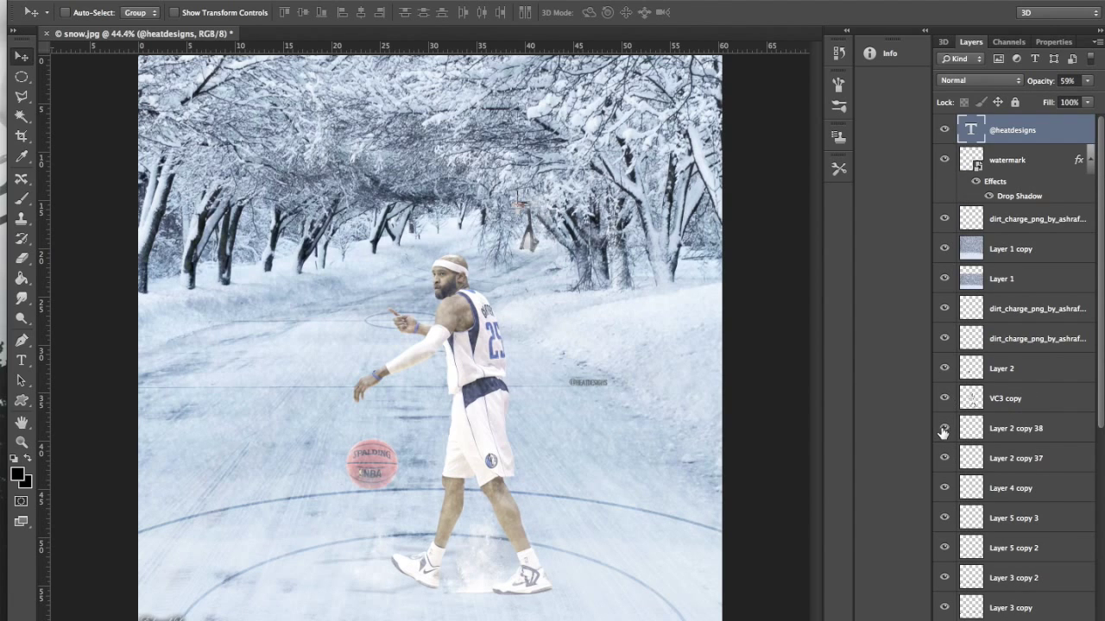
scroll(1058, 583, "down", 10)
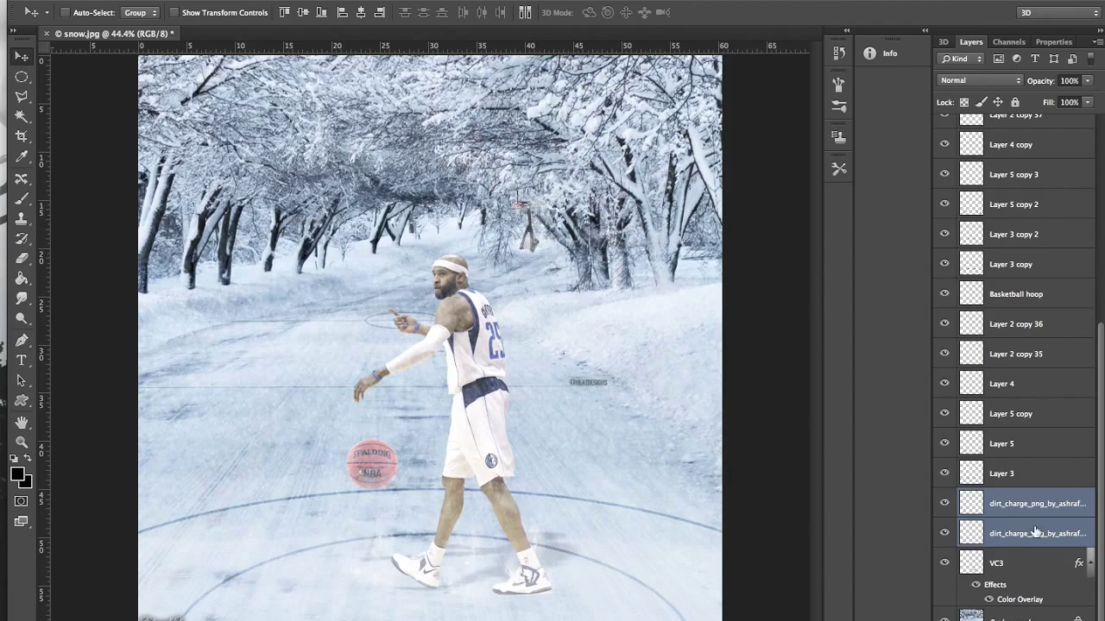
- Open the Save As dialog for the snowy basketball composition
key("ctrl+shift+s")
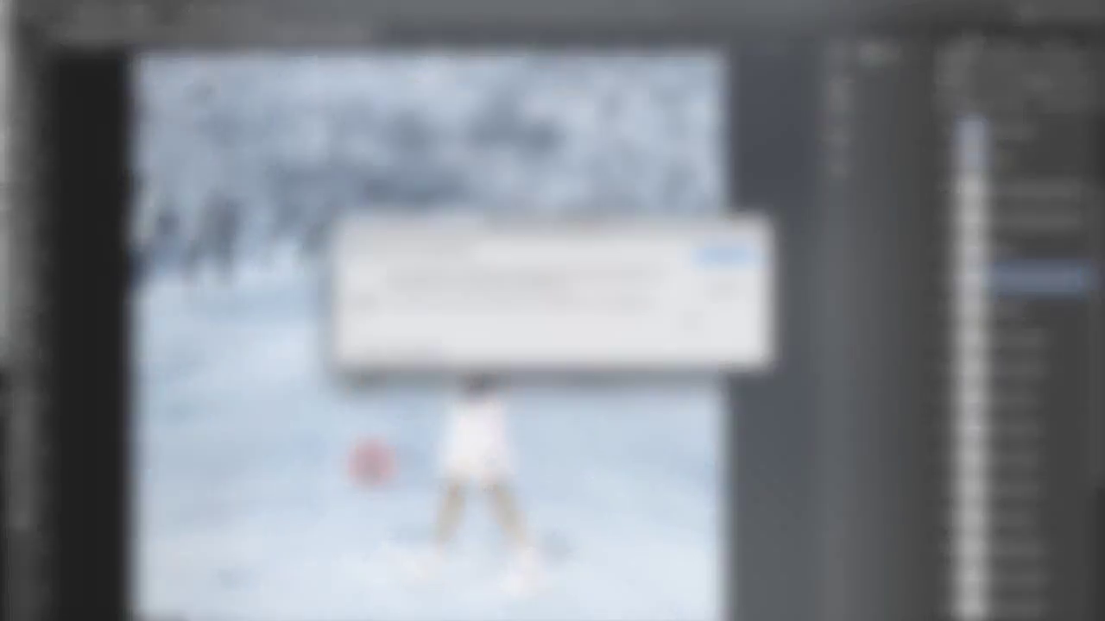